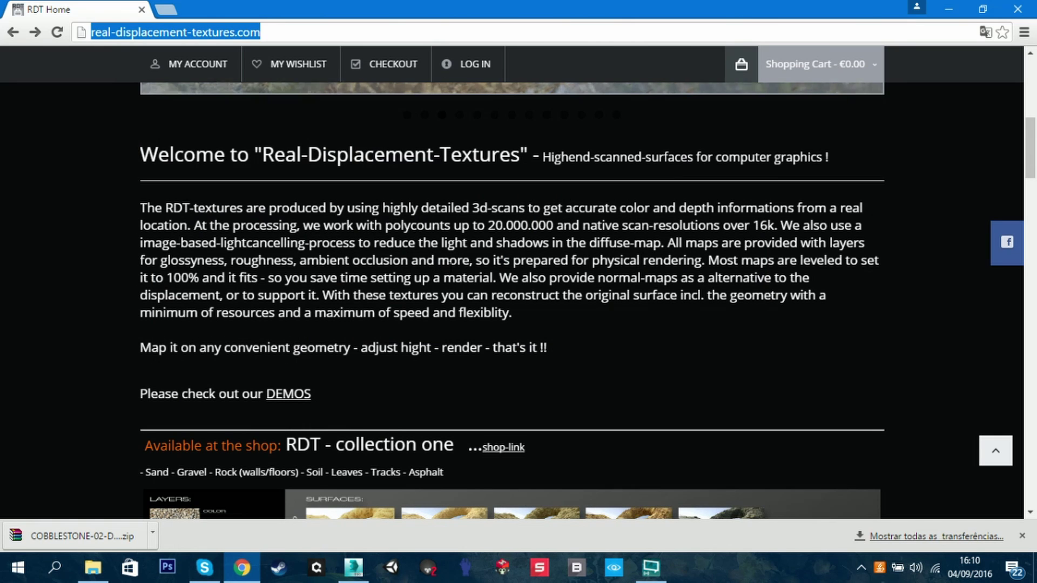
# Step: Scroll through the real-displacement-textures.com homepage
pyautogui.scroll(-1, 446, 328)
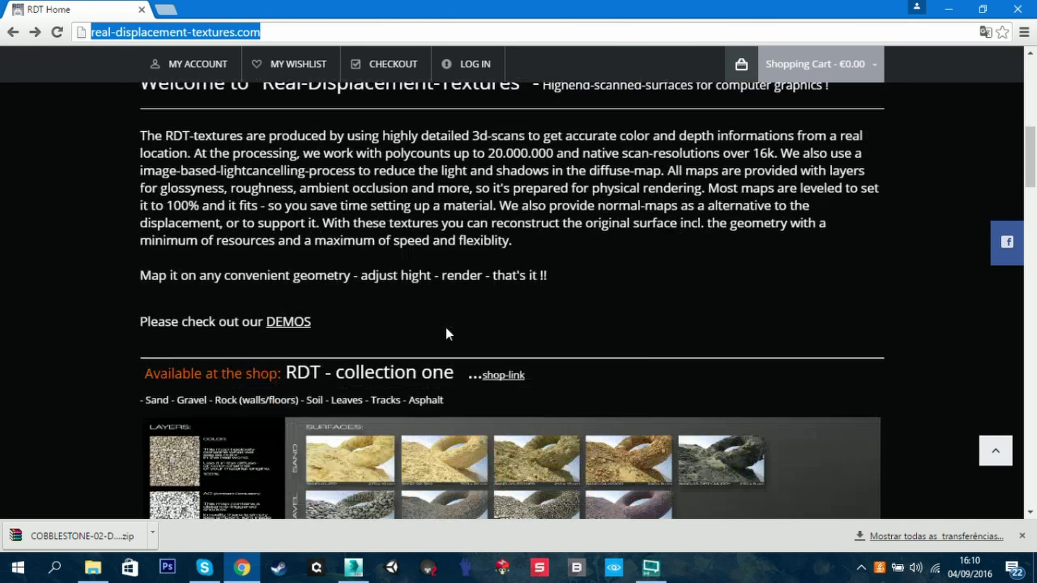
pyautogui.scroll(3, 446, 327)
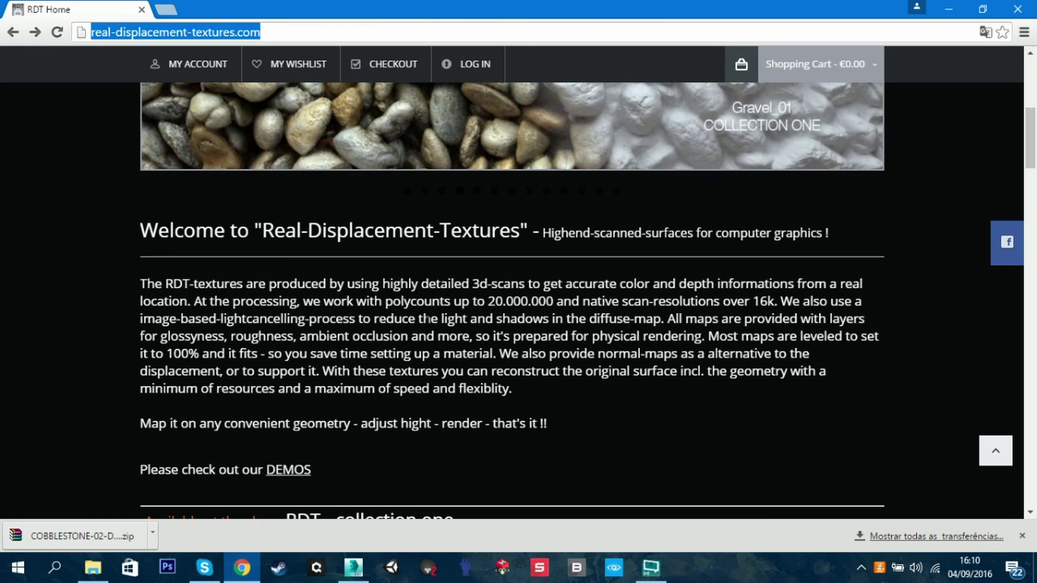
pyautogui.scroll(4, 524, 303)
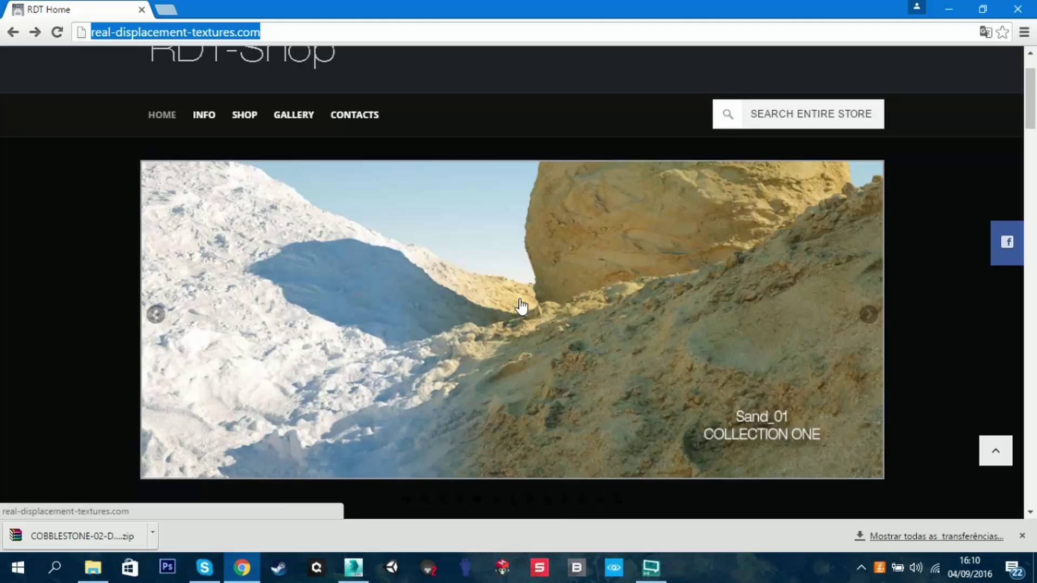
pyautogui.scroll(-1, 521, 306)
pyautogui.scroll(-4, 521, 306)
pyautogui.scroll(3, 520, 303)
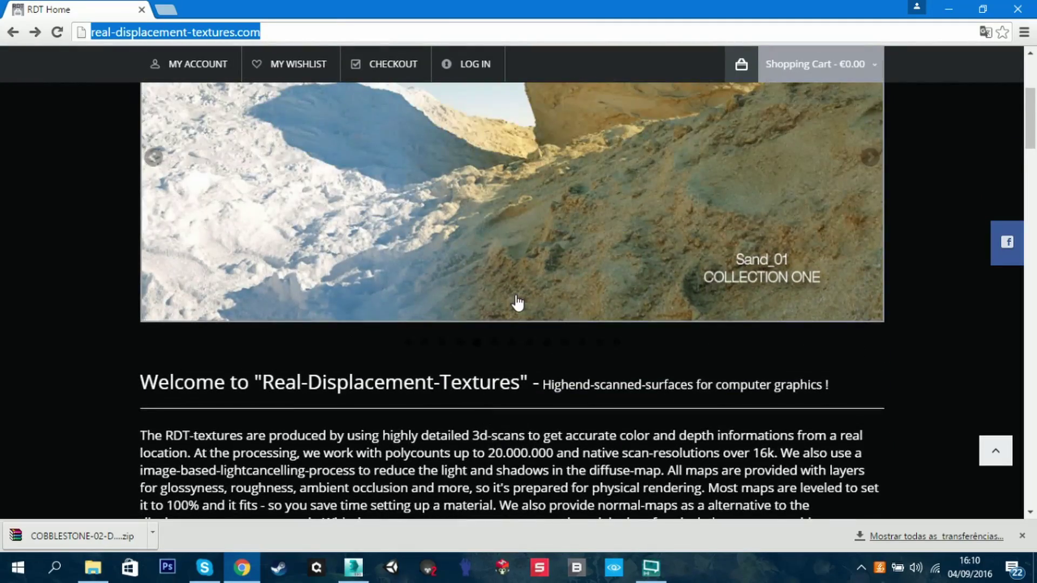
pyautogui.scroll(-1, 518, 301)
pyautogui.scroll(2, 437, 369)
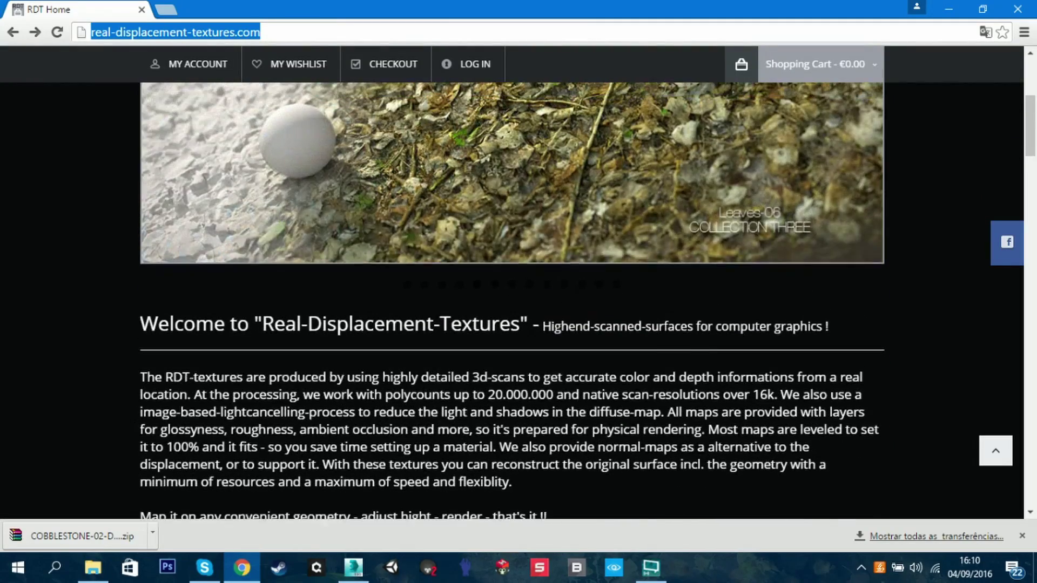
pyautogui.scroll(-2, 435, 367)
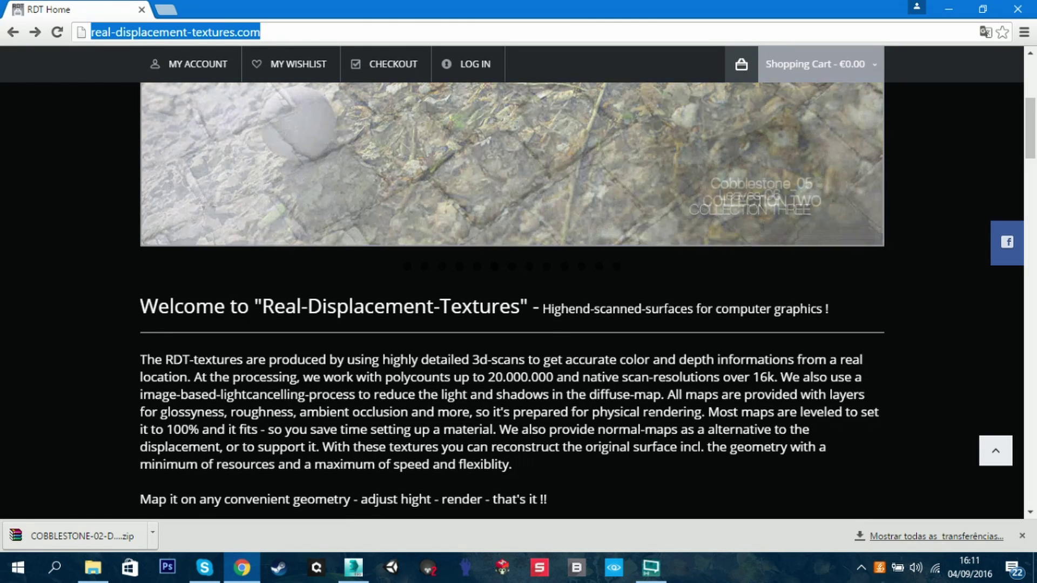
pyautogui.scroll(3, 646, 423)
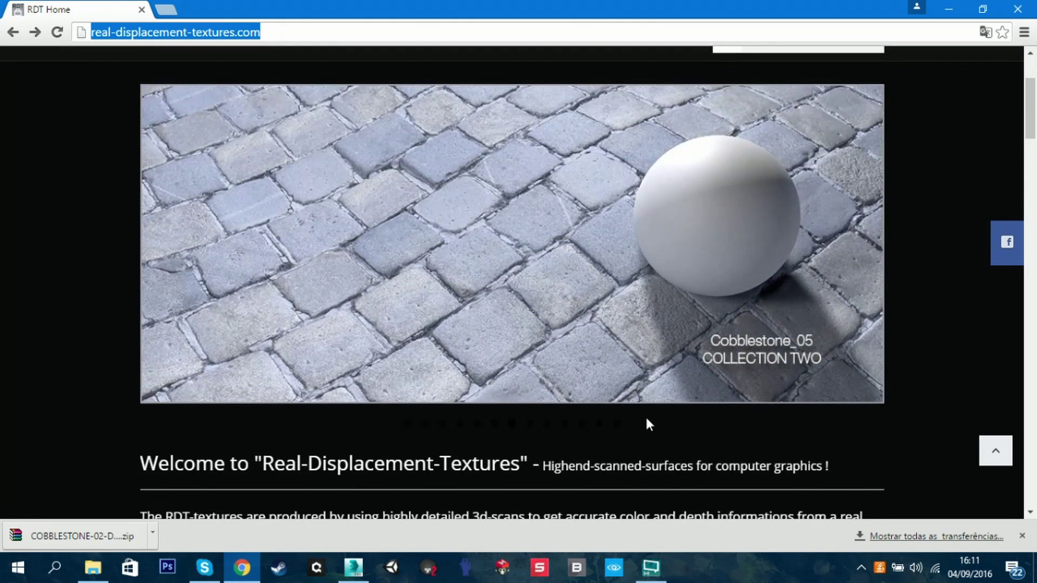
pyautogui.scroll(-6, 646, 424)
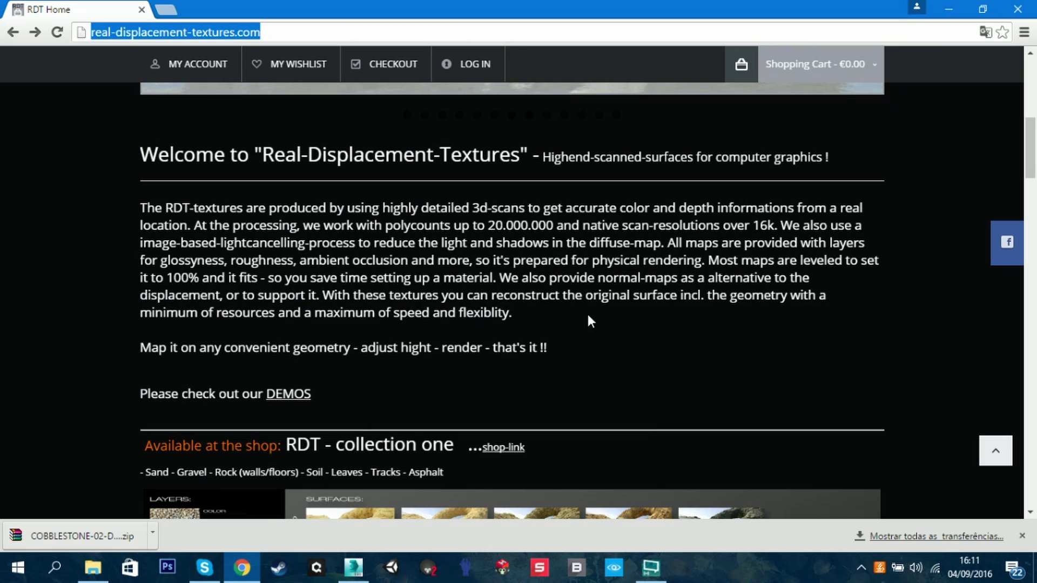
pyautogui.scroll(-4, 485, 277)
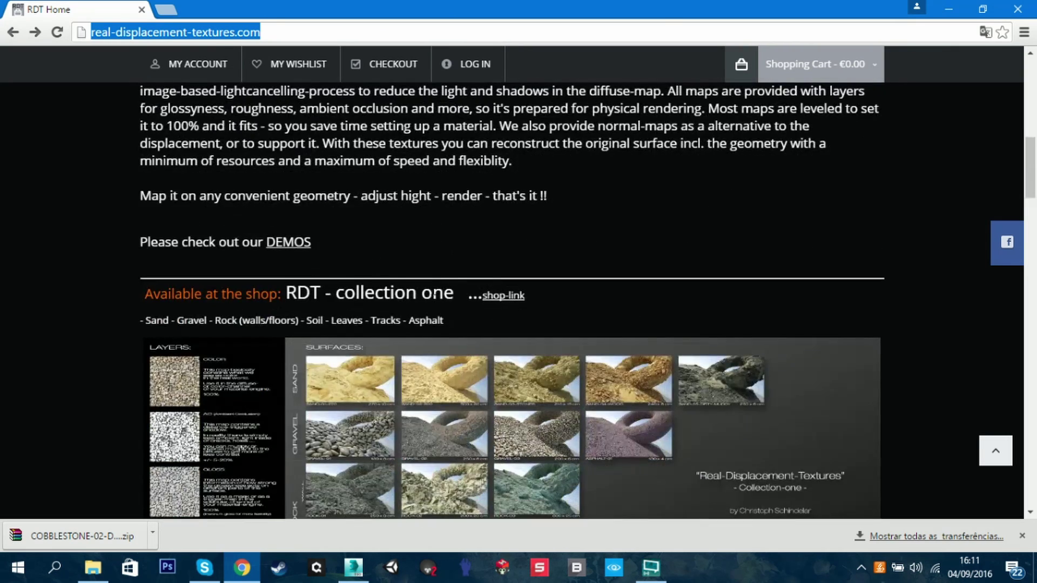
pyautogui.scroll(13, 438, 294)
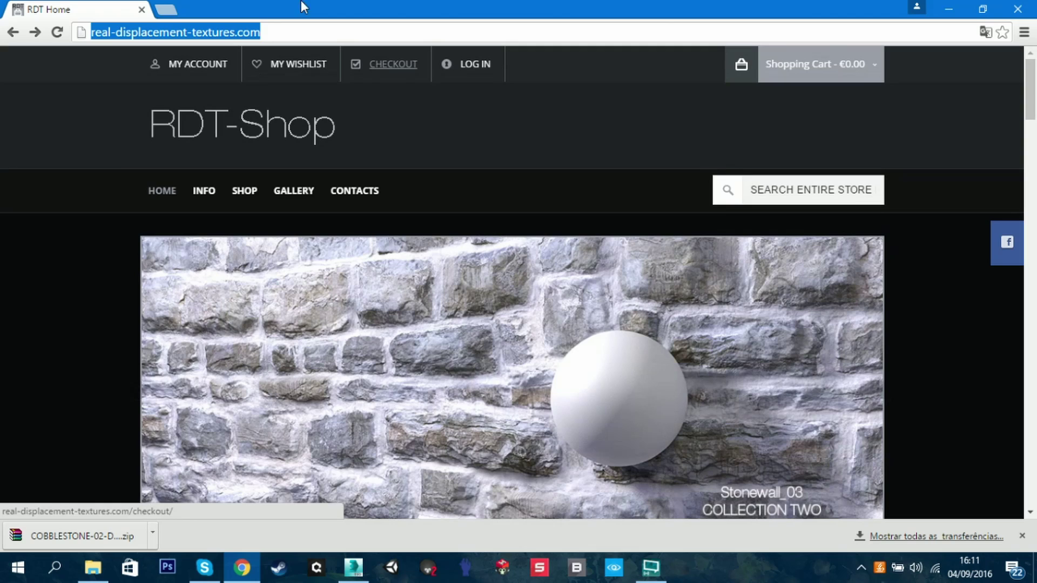
# Step: Read through the site's notes on polycount and scan resolution
pyautogui.click(285, 32)
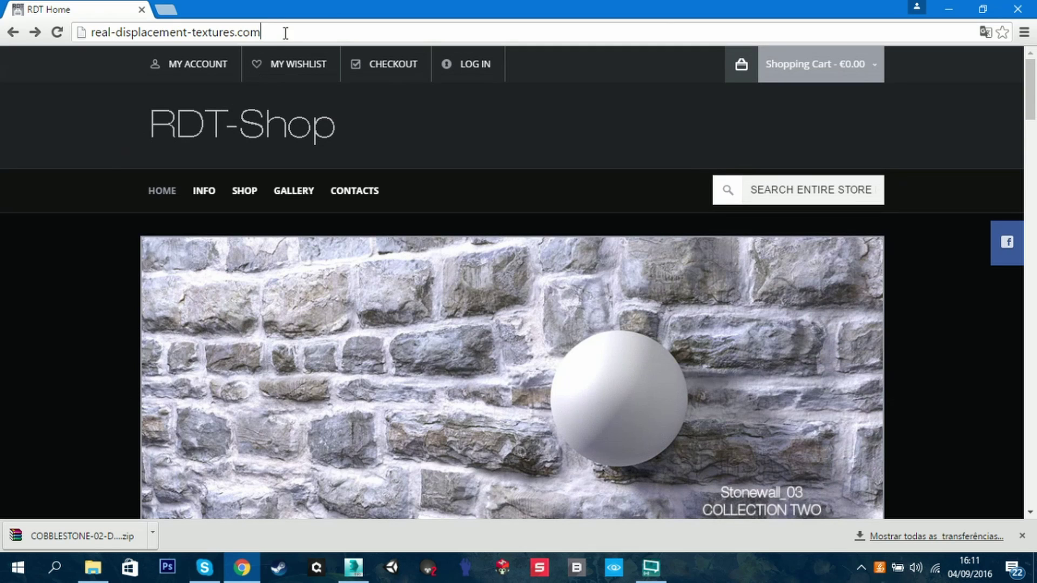
pyautogui.scroll(-10, 666, 346)
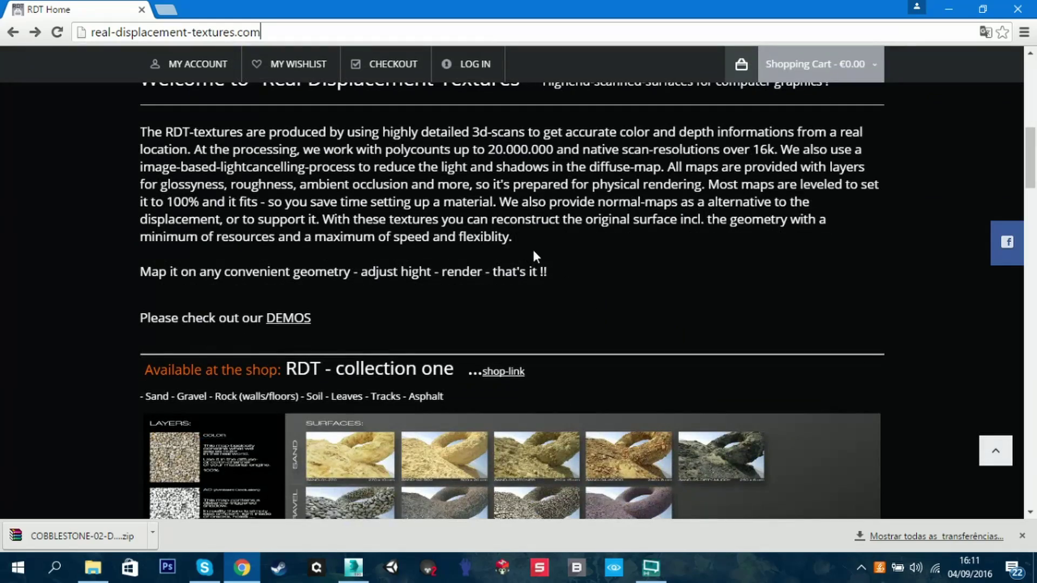
pyautogui.scroll(-4, 585, 298)
pyautogui.scroll(-2, 601, 306)
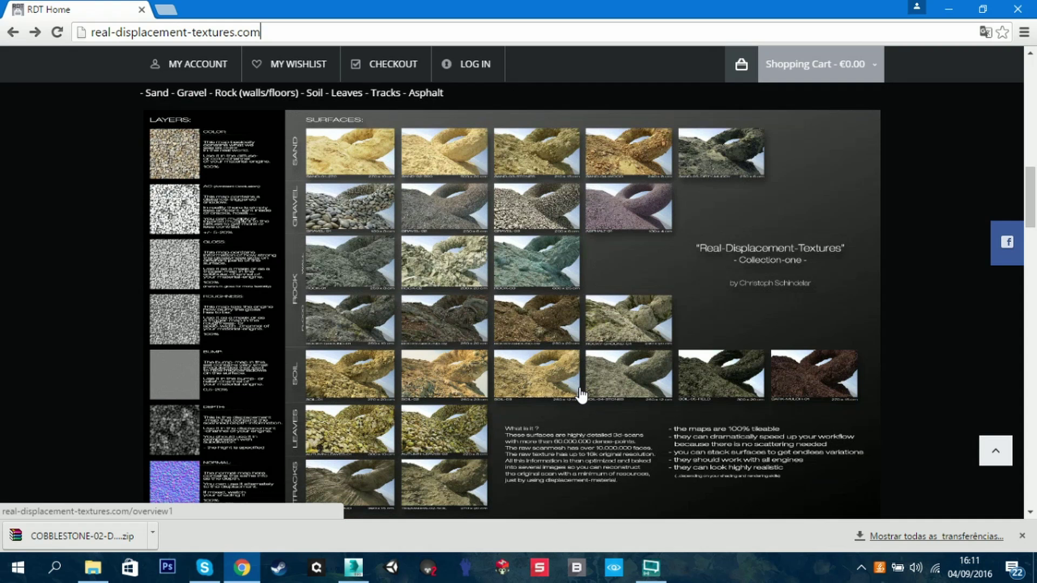
pyautogui.scroll(9, 537, 382)
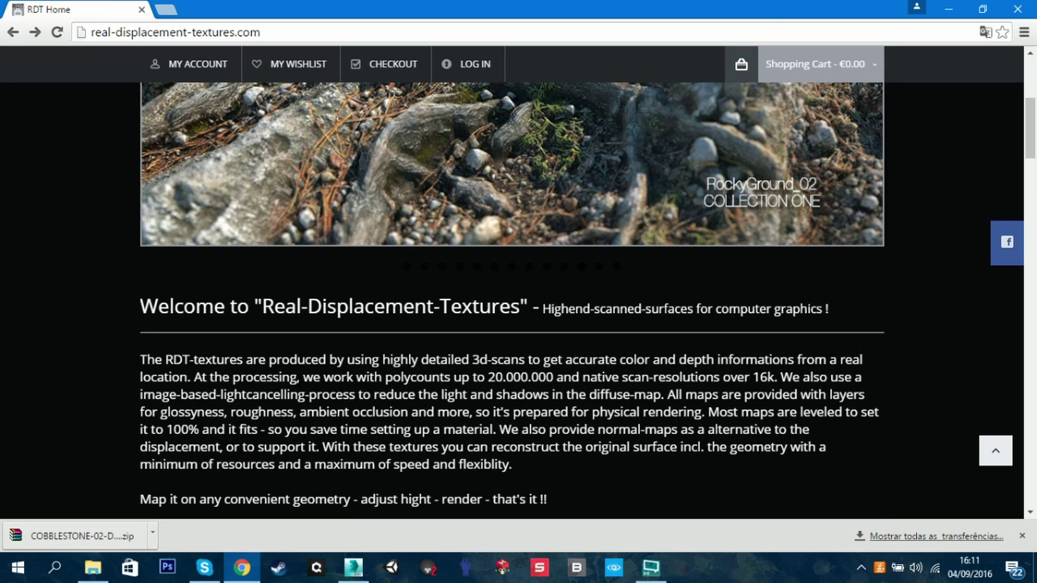
pyautogui.moveTo(404, 377); pyautogui.dragTo(502, 376)
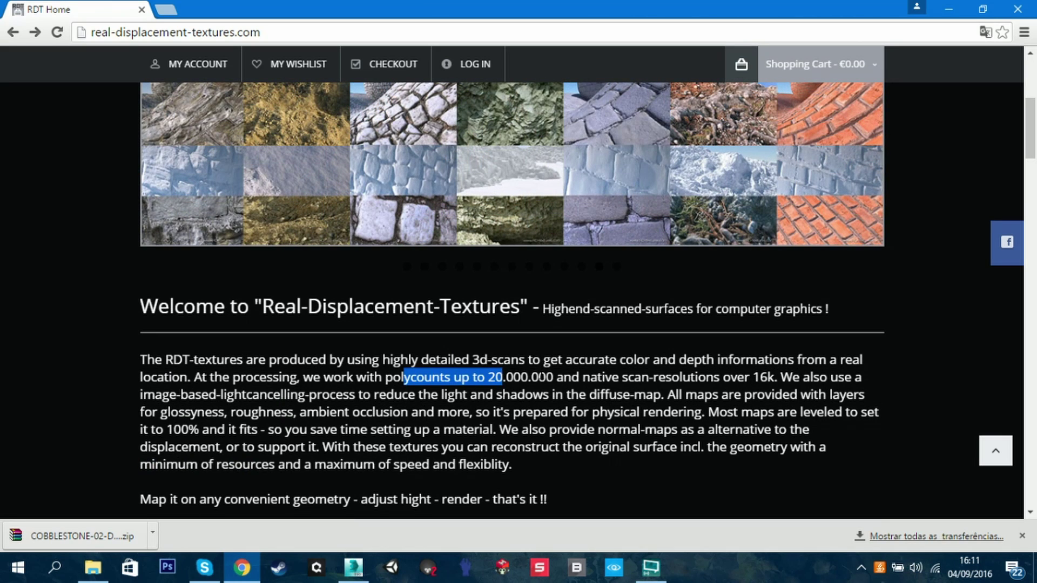
pyautogui.click(517, 376)
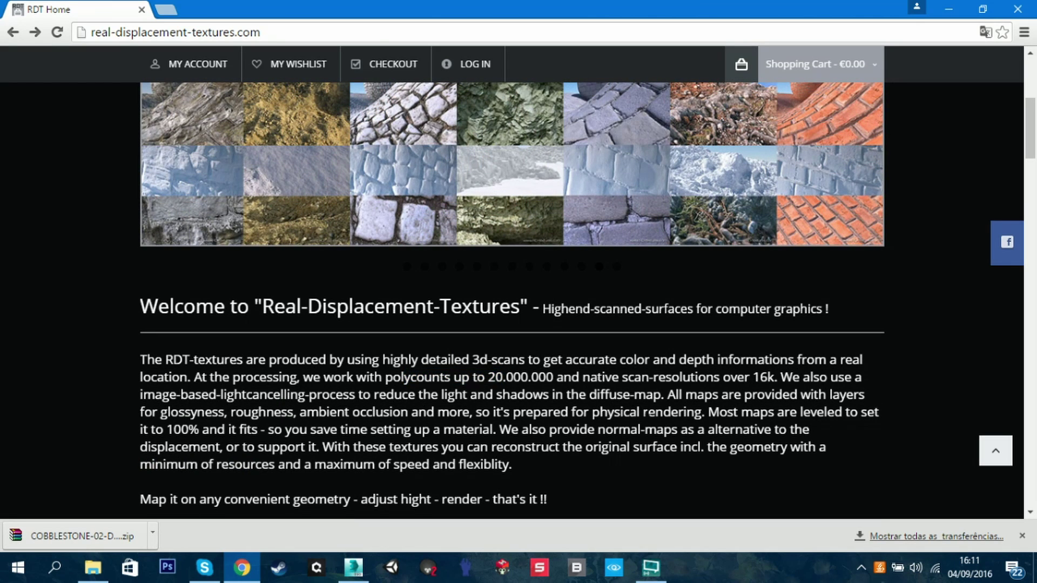
pyautogui.scroll(-4, 655, 317)
pyautogui.scroll(1, 654, 316)
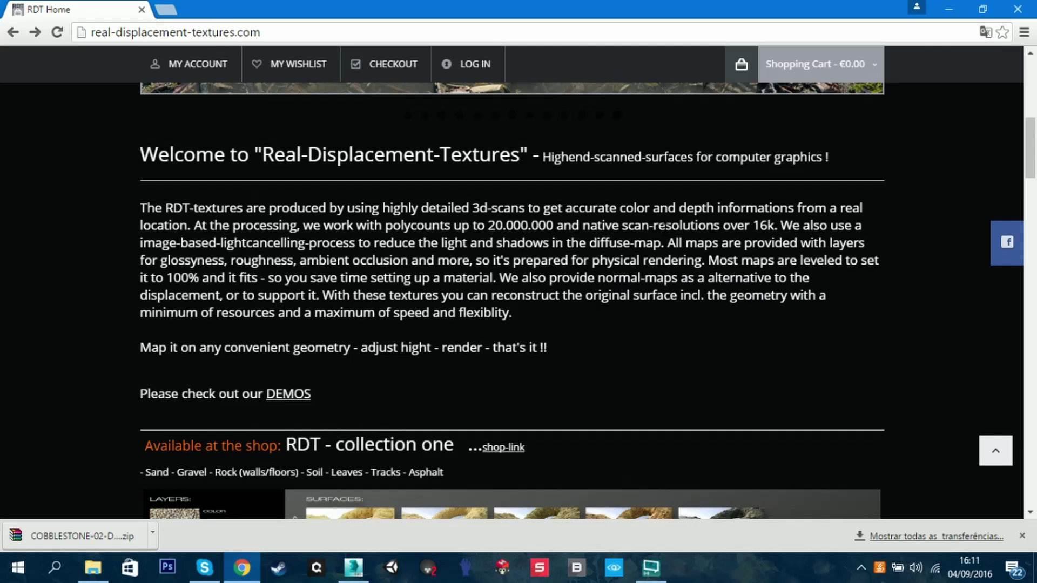
pyautogui.moveTo(665, 225); pyautogui.dragTo(740, 225)
pyautogui.click(766, 226)
pyautogui.scroll(-5, 918, 145)
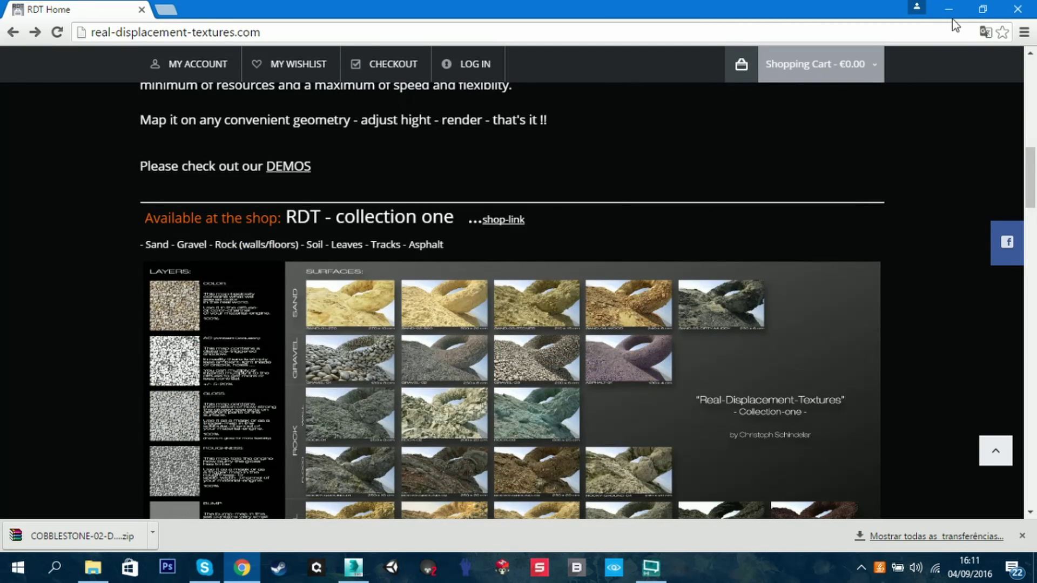
pyautogui.scroll(6, 918, 144)
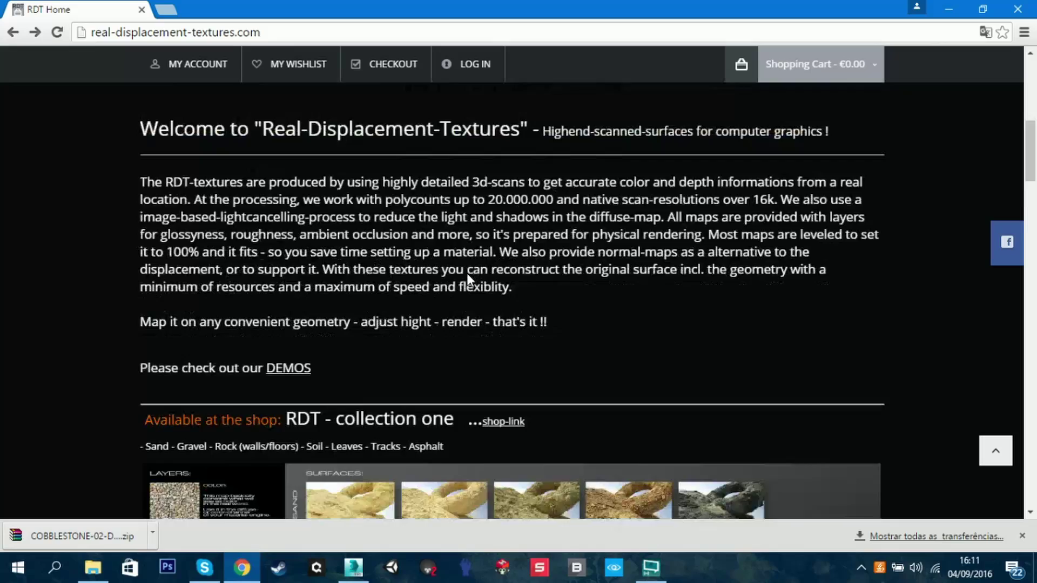
pyautogui.scroll(-7, 467, 274)
# Step: Go to the Demo Downloads page and scroll to the COBBLESTONE-02 4k-demo
pyautogui.click(306, 92)
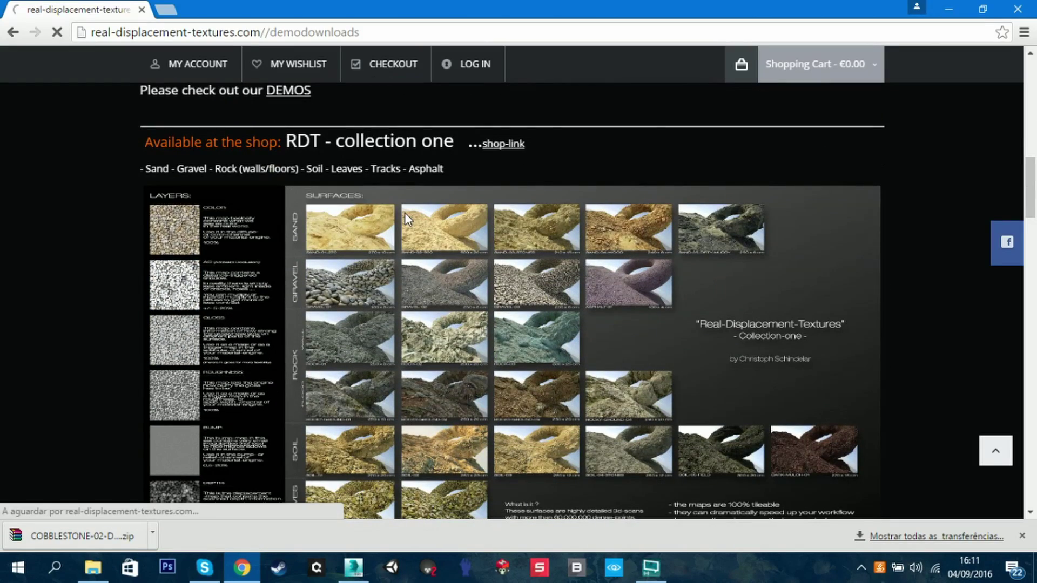
pyautogui.scroll(-4, 448, 297)
pyautogui.scroll(-4, 448, 302)
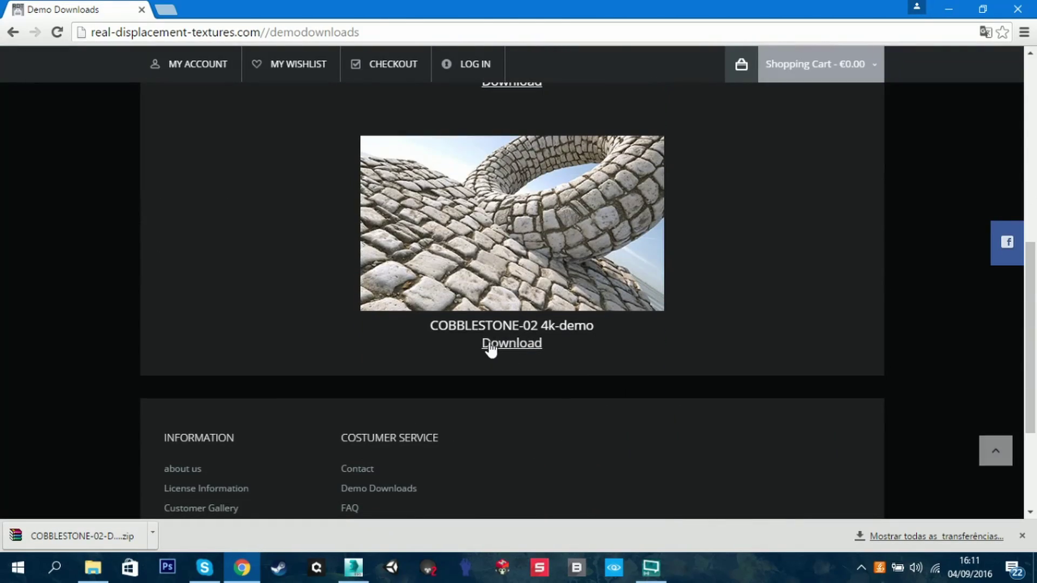
# Step: Minimise Chrome and nudge the COBBLESTONE-02-Demo folder to the right on the desktop
pyautogui.click(948, 10)
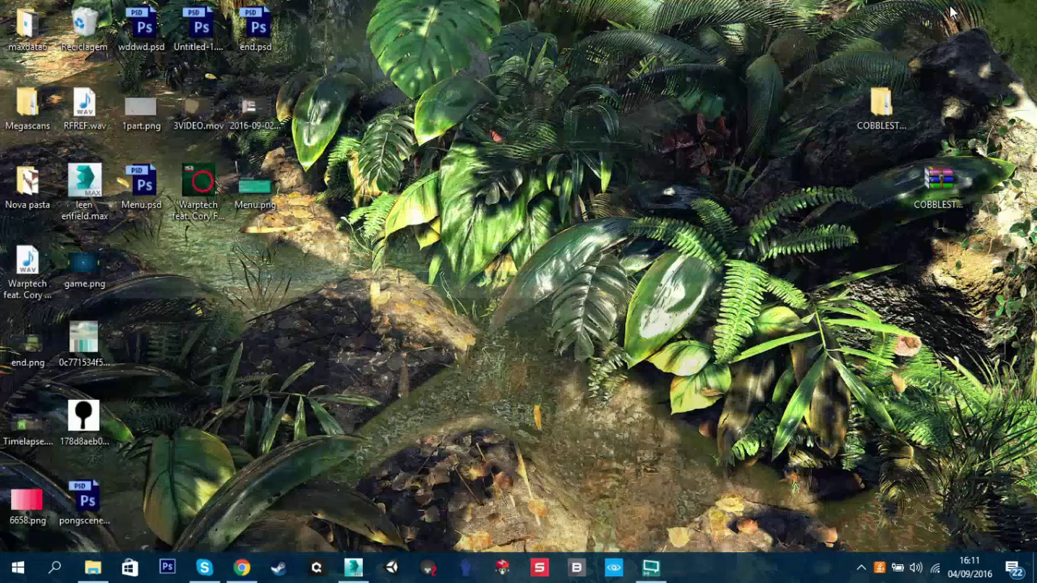
pyautogui.moveTo(675, 117); pyautogui.dragTo(651, 296)
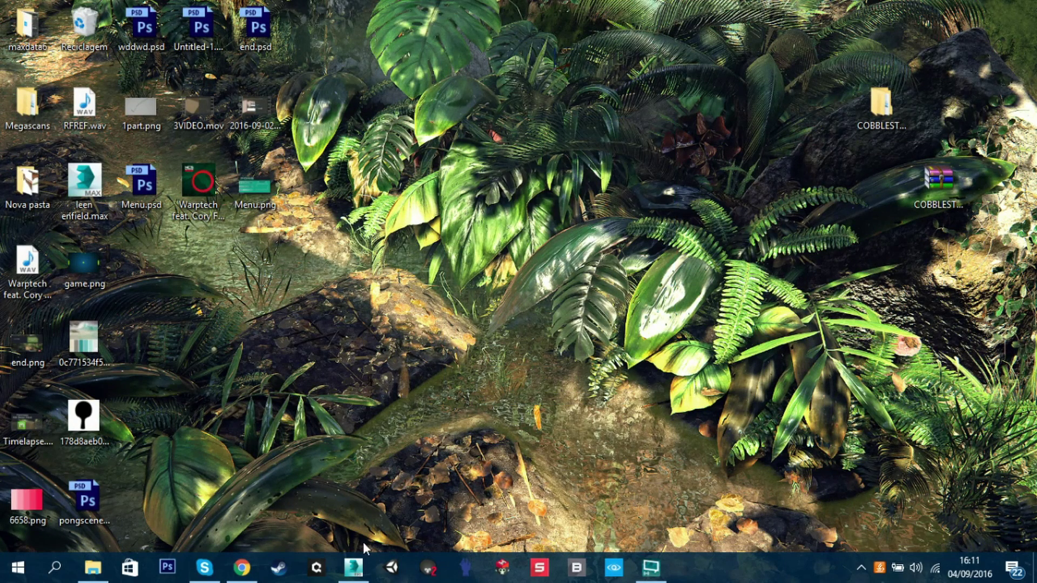
pyautogui.moveTo(876, 110); pyautogui.dragTo(942, 108)
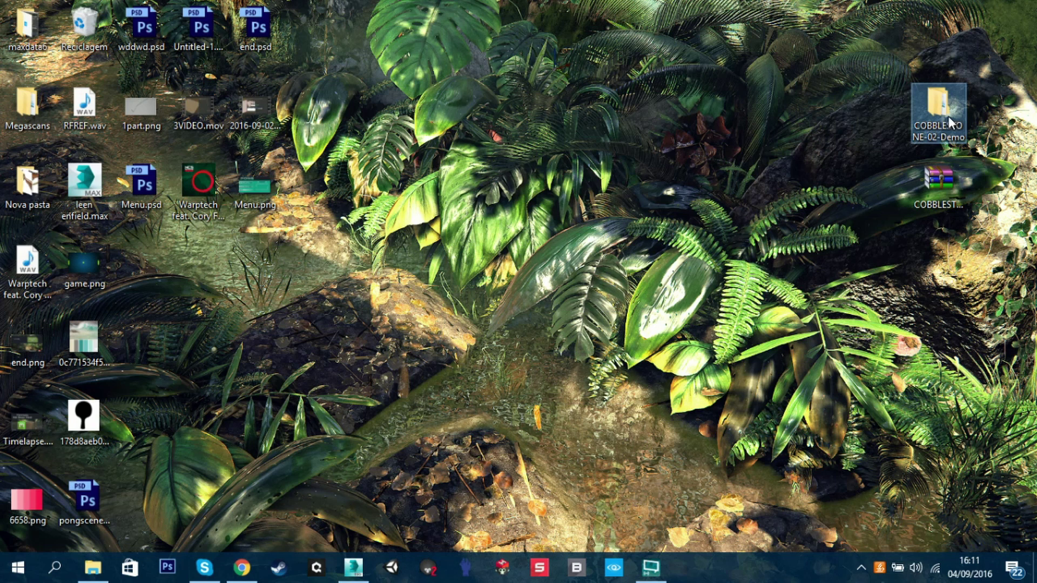
# Step: Browse COBBLESTONE-02-Demo down to its eight texture maps, then minimise the window
pyautogui.doubleClick(949, 111)
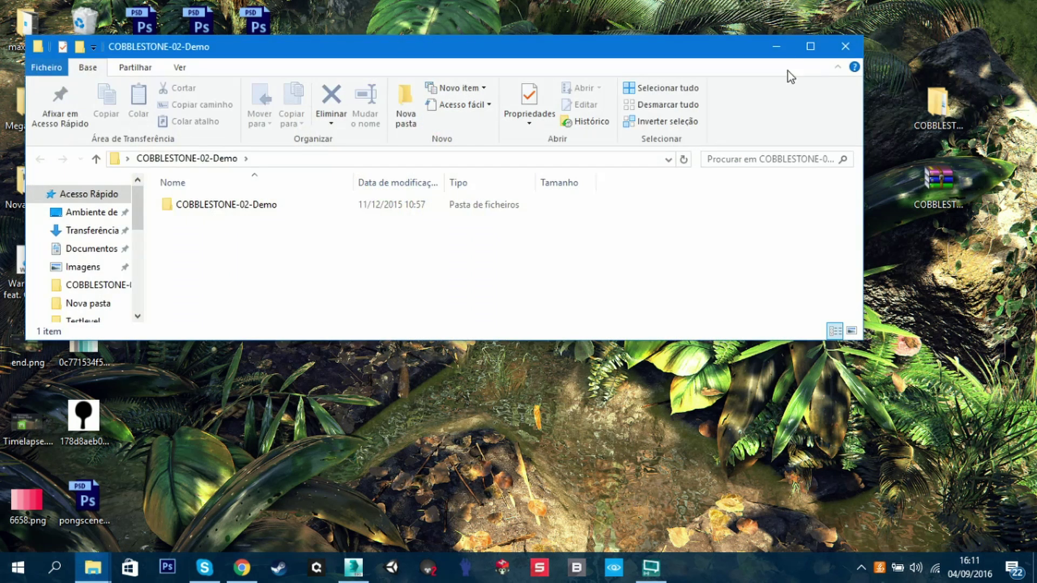
pyautogui.doubleClick(313, 210)
pyautogui.doubleClick(291, 206)
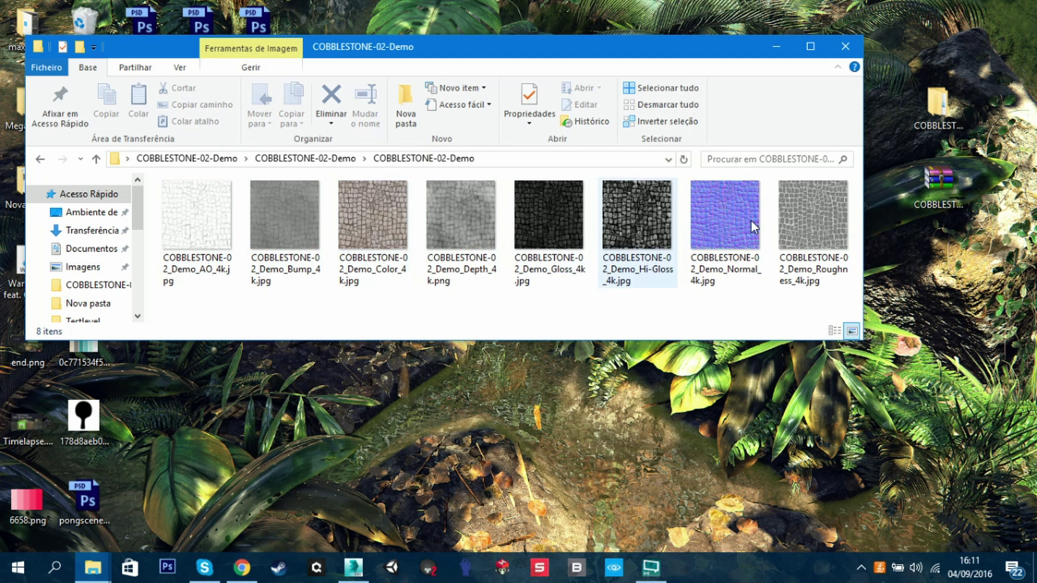
pyautogui.click(776, 47)
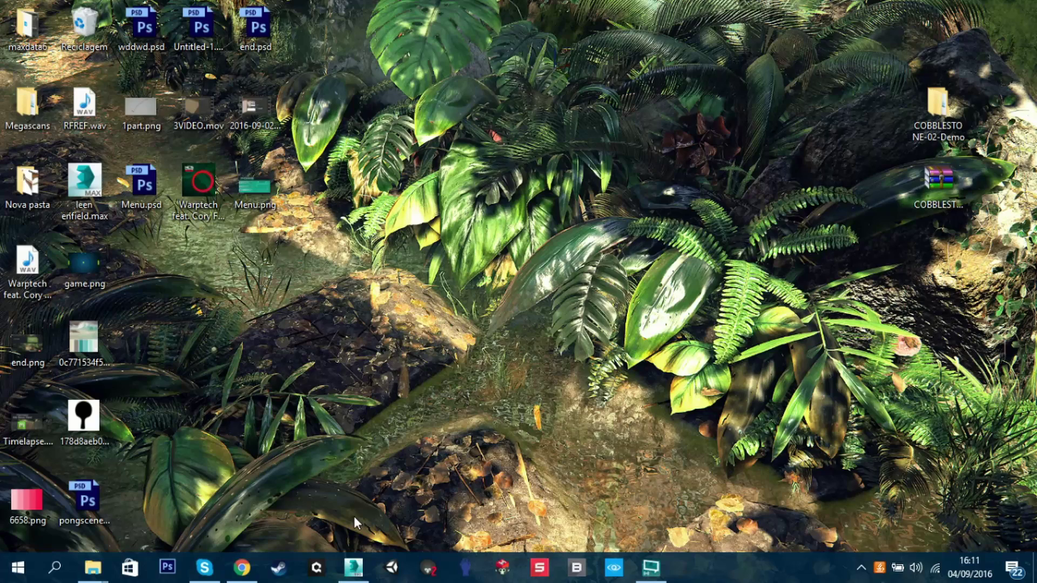
# Step: Draw Plane001, about 329 × 334 cm, across the Perspective grid from Standard Primitives
pyautogui.click(354, 568)
pyautogui.click(573, 183)
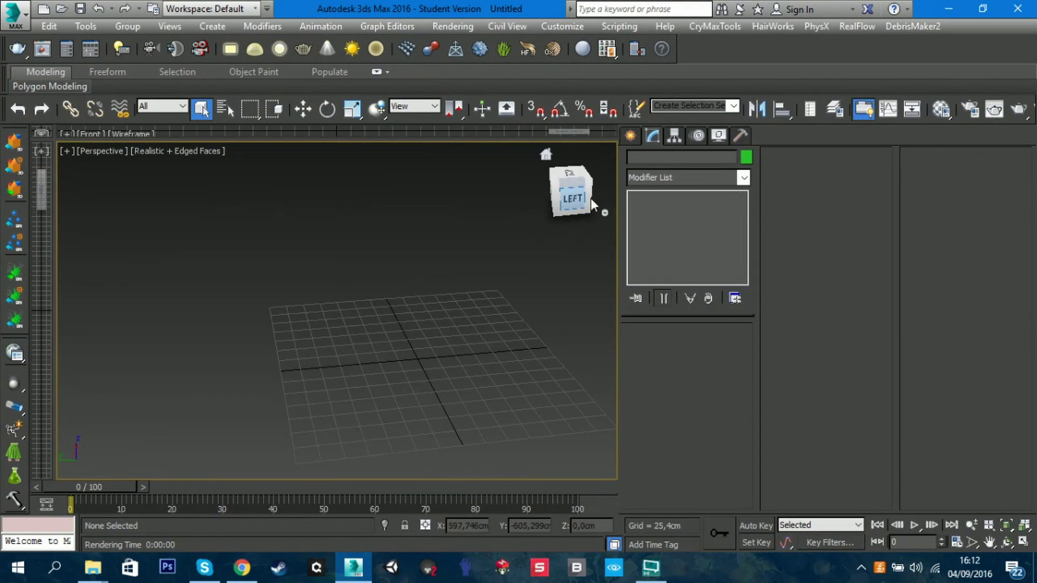
pyautogui.click(631, 136)
pyautogui.click(717, 296)
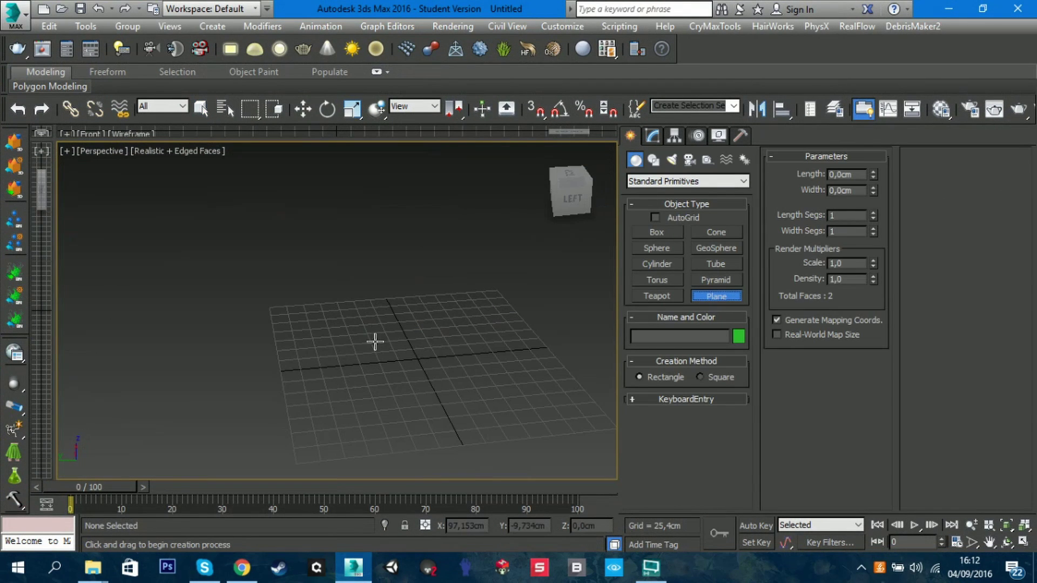
pyautogui.moveTo(304, 305); pyautogui.dragTo(629, 422)
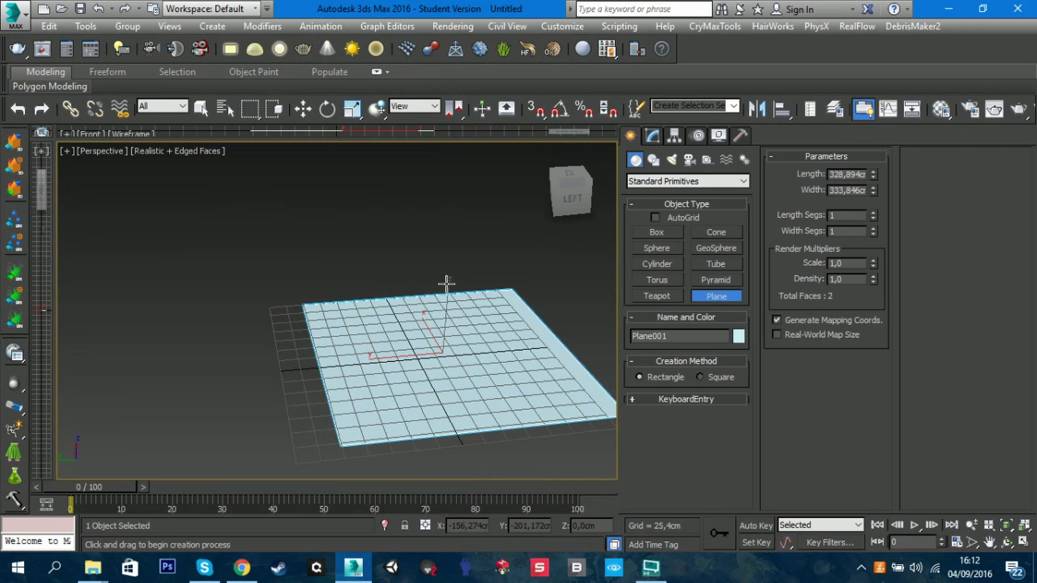
pyautogui.moveTo(447, 283); pyautogui.dragTo(378, 274, button='middle')
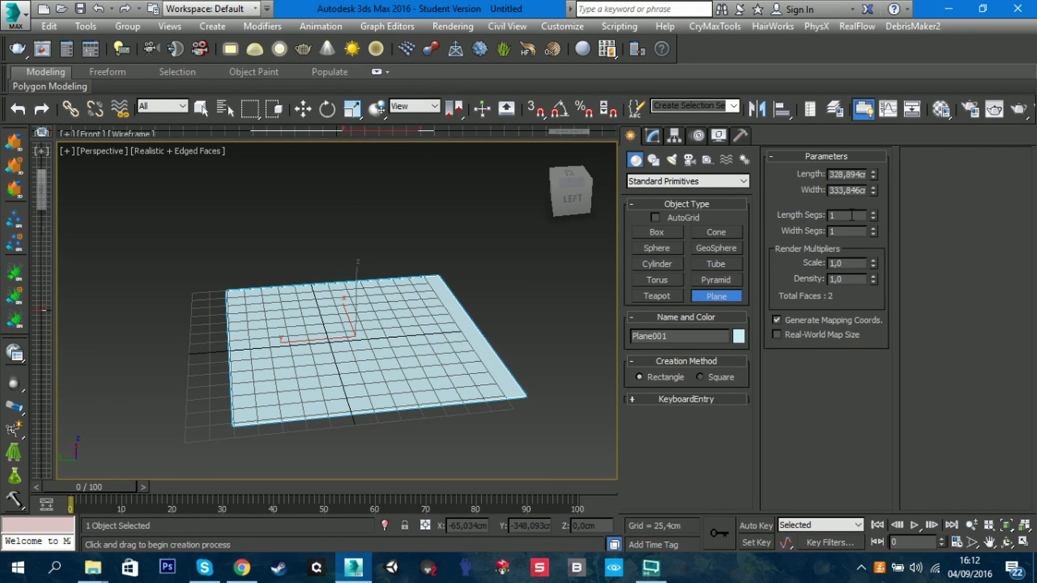
pyautogui.rightClick(399, 328)
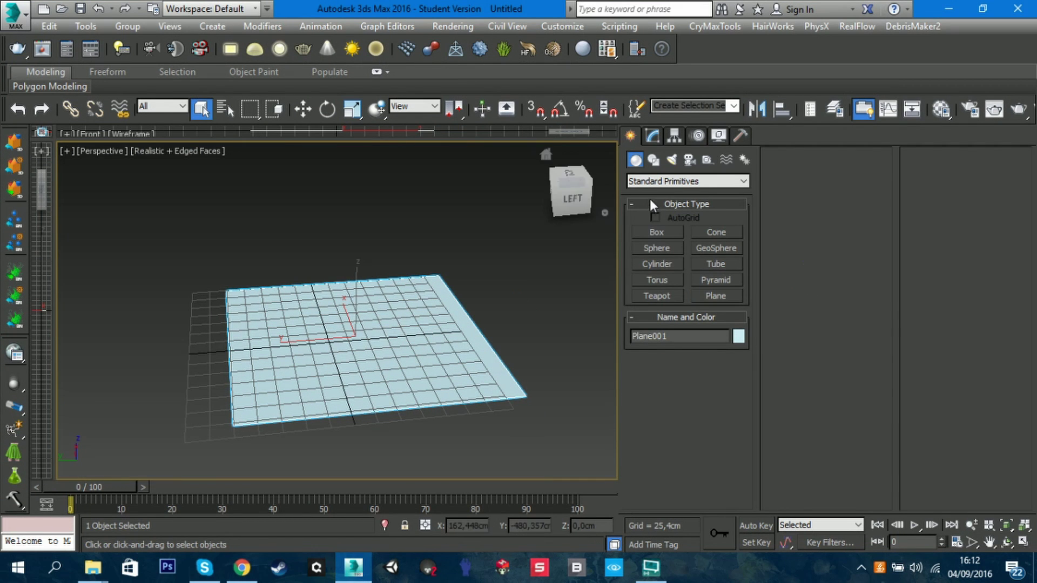
# Step: Convert Plane001 to an Editable Poly
pyautogui.rightClick(380, 300)
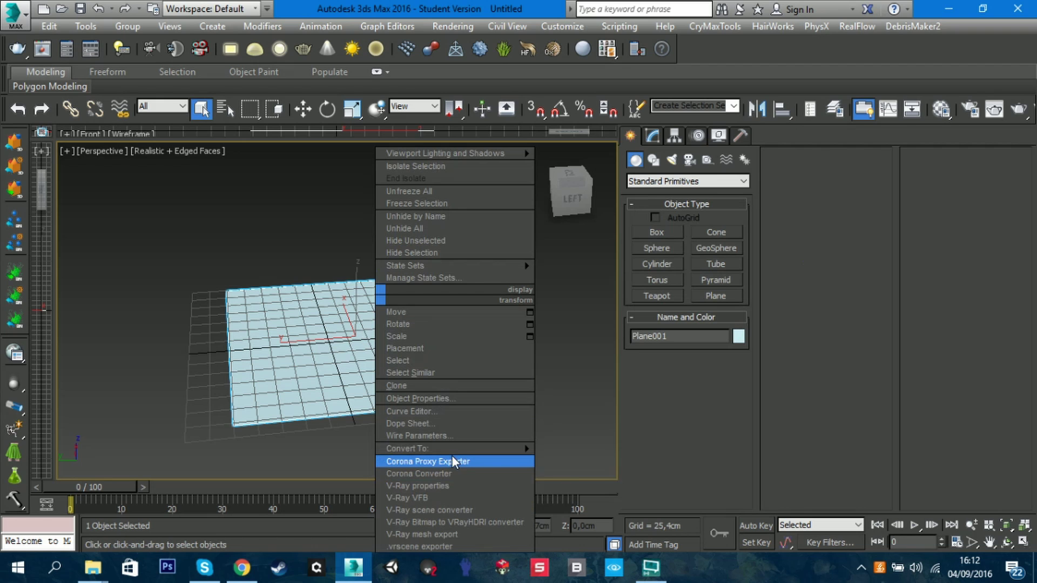
pyautogui.moveTo(478, 449)
pyautogui.click(620, 460)
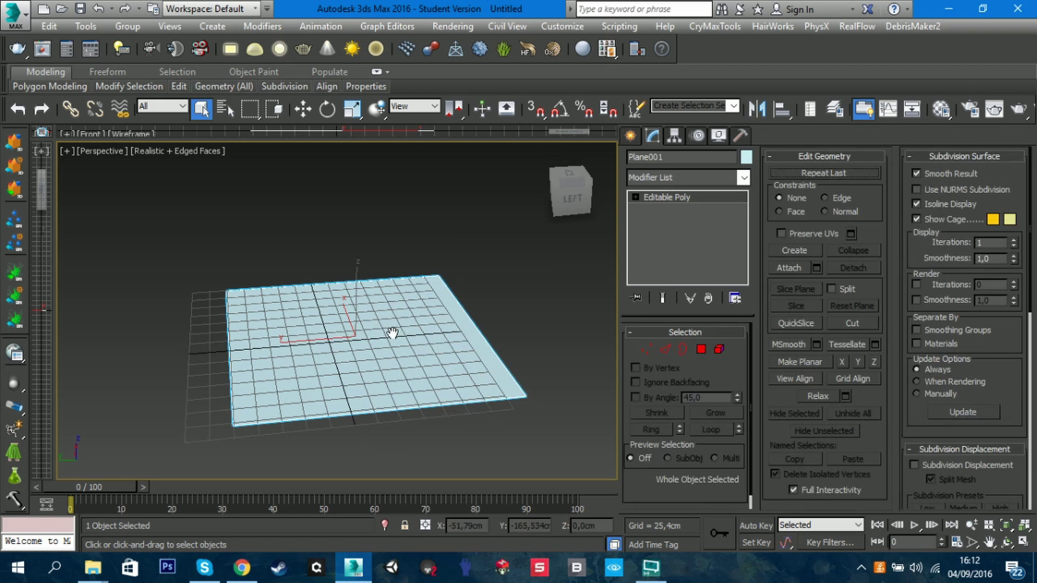
pyautogui.moveTo(433, 275); pyautogui.dragTo(435, 255, button='middle')
# Step: Add a VRayDisplacementMod to the plane from the Modifier List
pyautogui.click(744, 177)
pyautogui.scroll(-3, 745, 184)
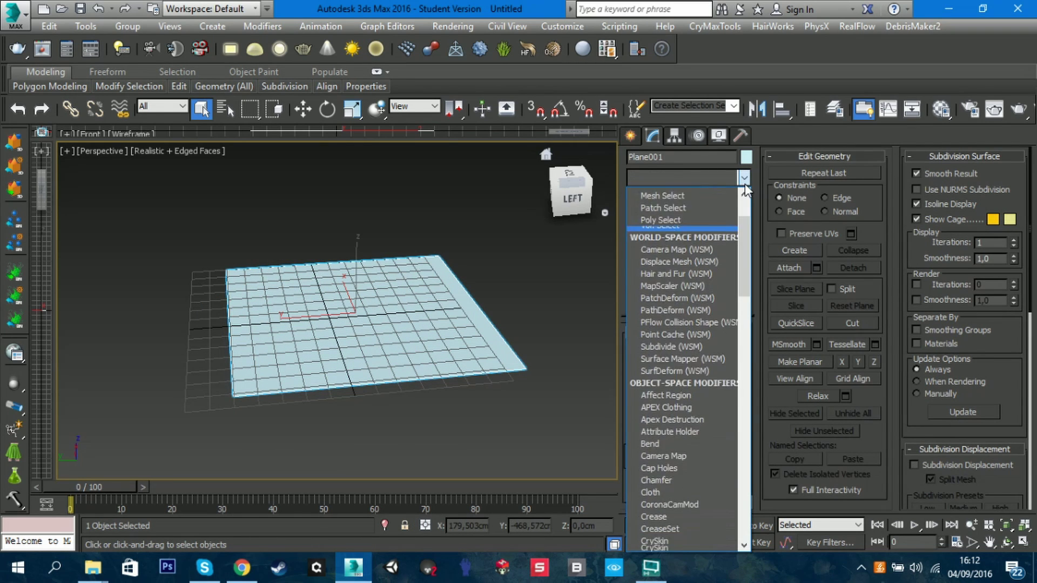
pyautogui.press('v')
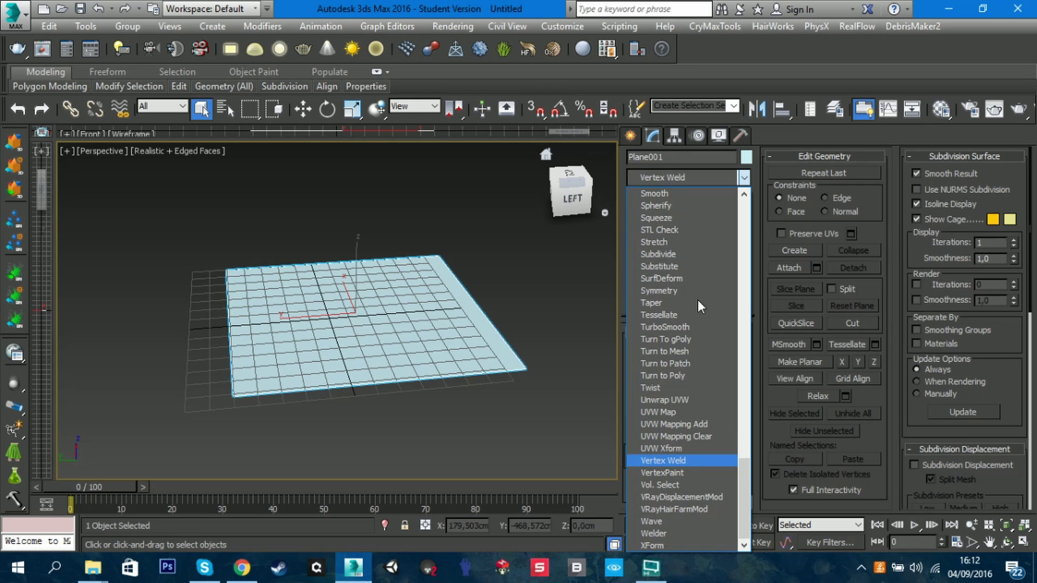
pyautogui.click(684, 499)
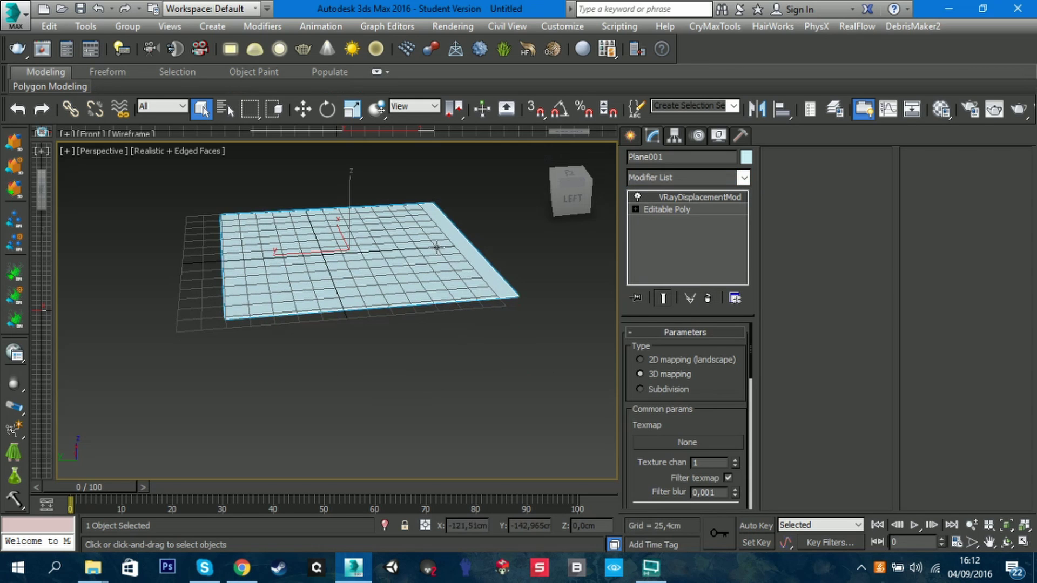
pyautogui.scroll(5, 420, 360)
pyautogui.scroll(-4, 420, 360)
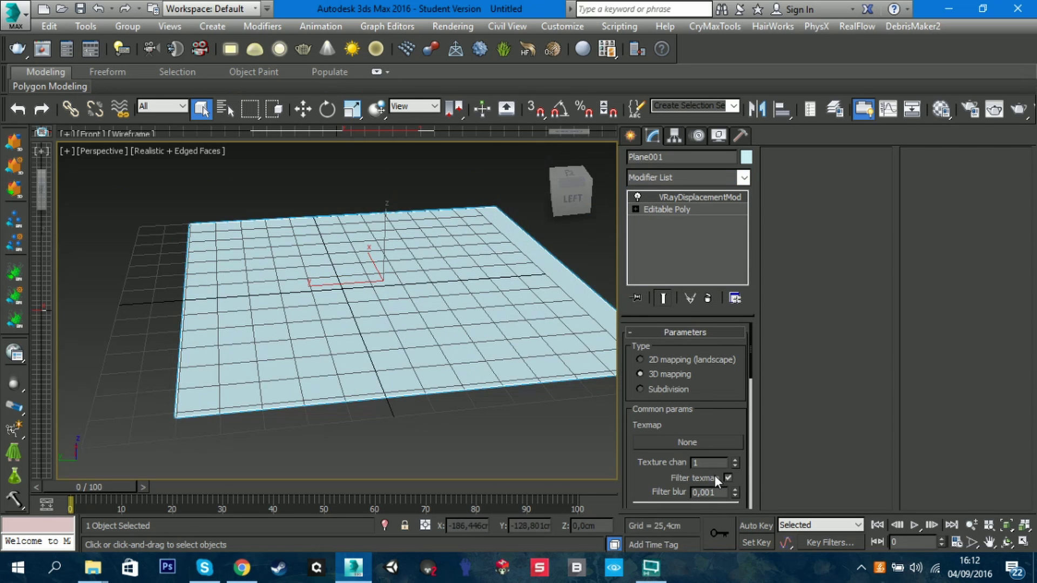
# Step: Load COBBLESTONE-02_Demo_Depth_4k.png as a Bitmap texmap for the displacement
pyautogui.click(688, 442)
pyautogui.doubleClick(383, 122)
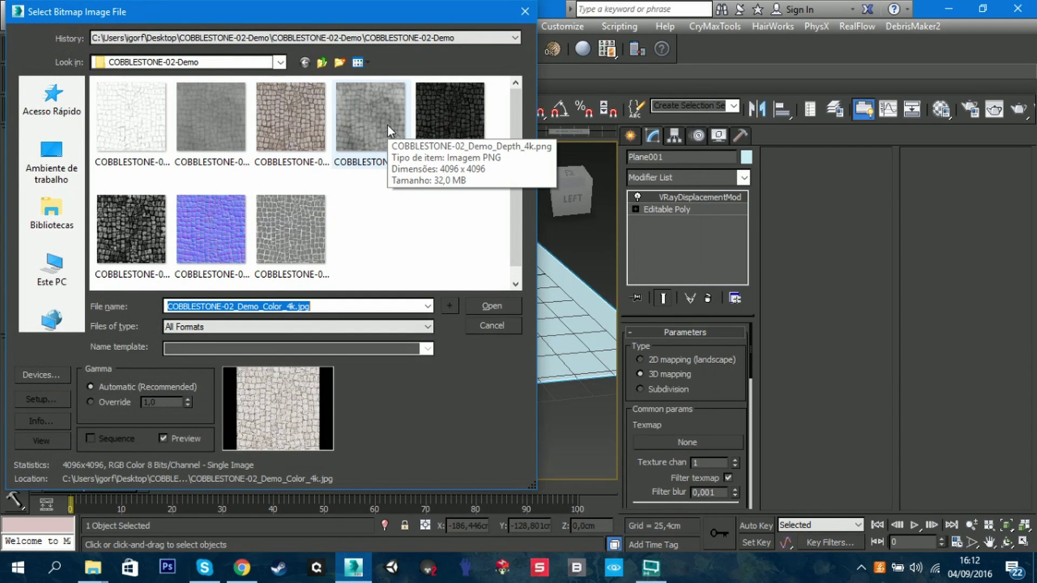
pyautogui.click(379, 111)
pyautogui.click(508, 306)
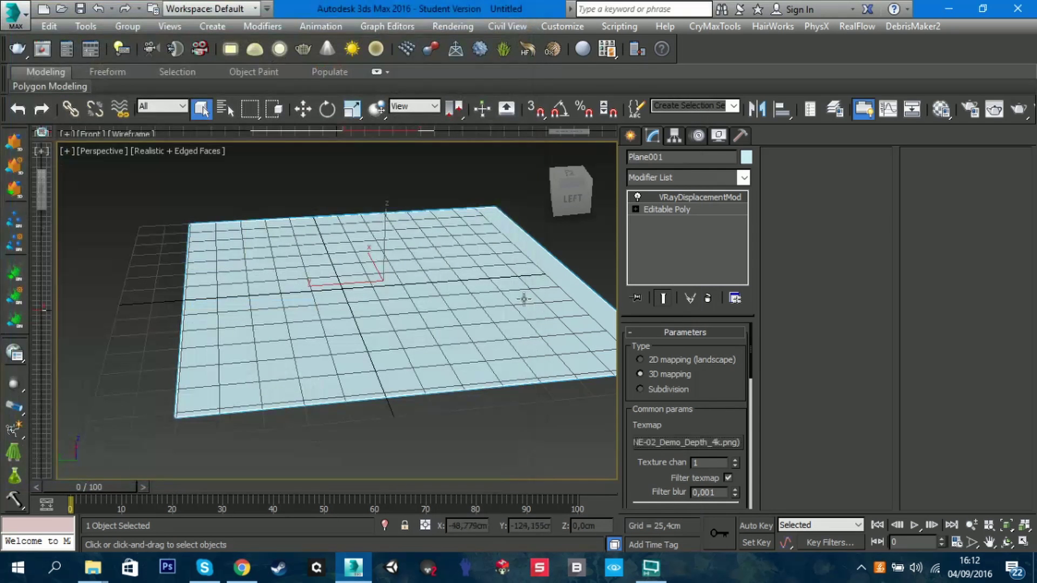
# Step: Lower the displacement Amount to 22,606 cm
pyautogui.scroll(-5, 424, 341)
pyautogui.scroll(3, 427, 343)
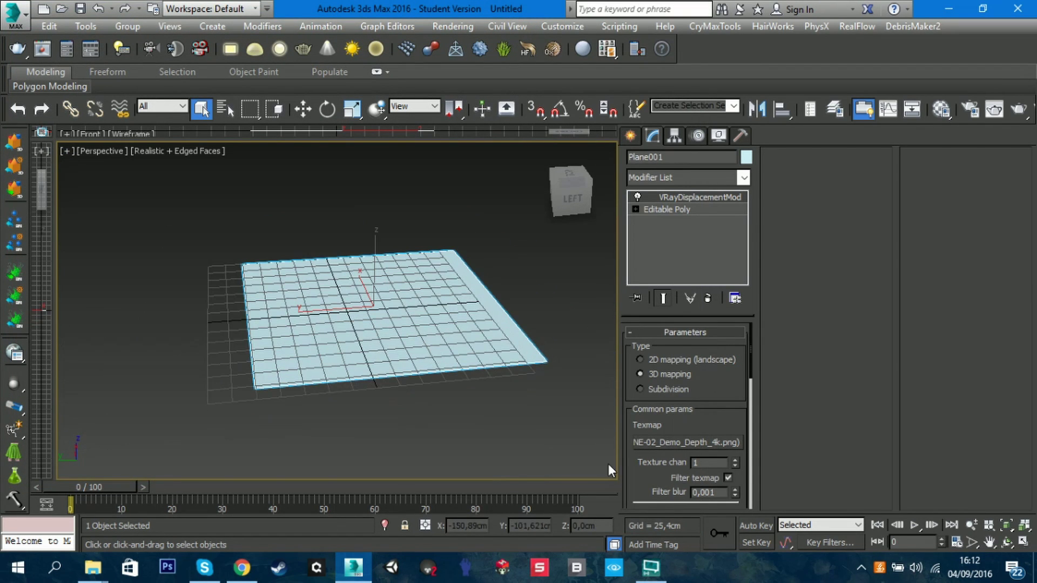
pyautogui.scroll(-2, 734, 470)
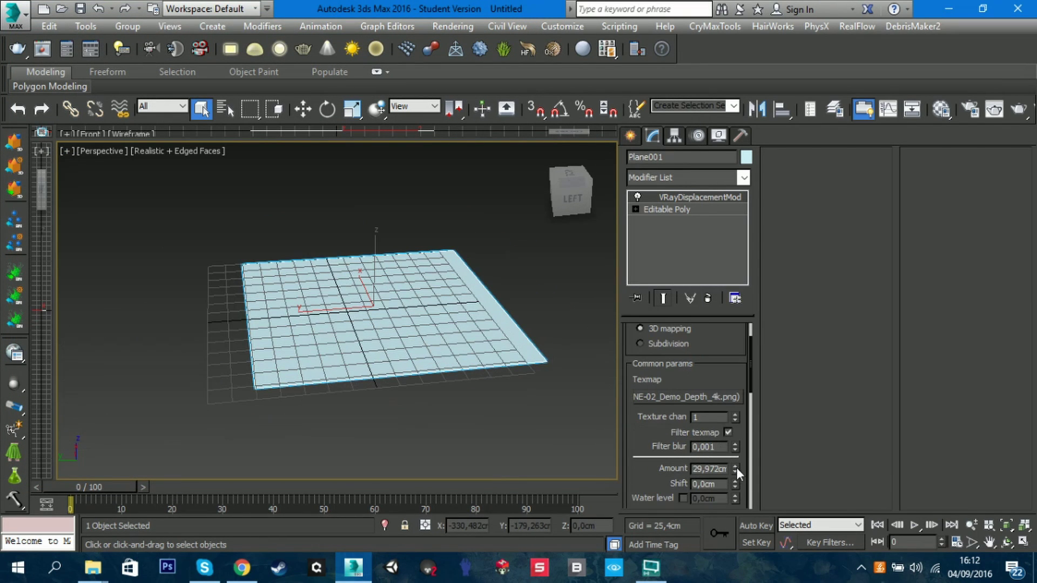
pyautogui.moveTo(734, 475); pyautogui.dragTo(730, 500)
pyautogui.moveTo(389, 320); pyautogui.dragTo(339, 327, button='middle')
pyautogui.scroll(2, 339, 327)
pyautogui.scroll(2, 389, 324)
pyautogui.scroll(3, 450, 278)
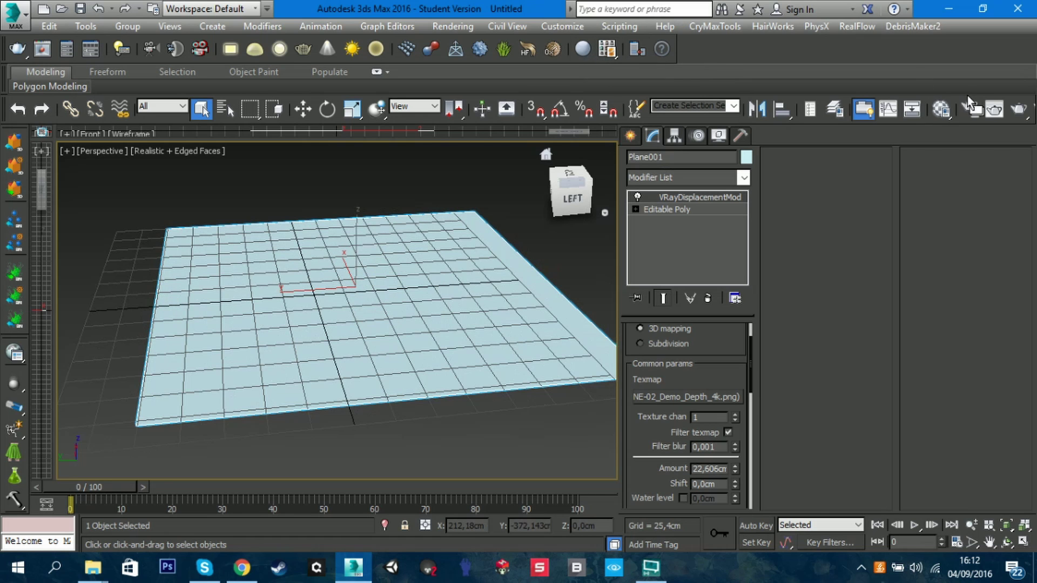
pyautogui.click(459, 26)
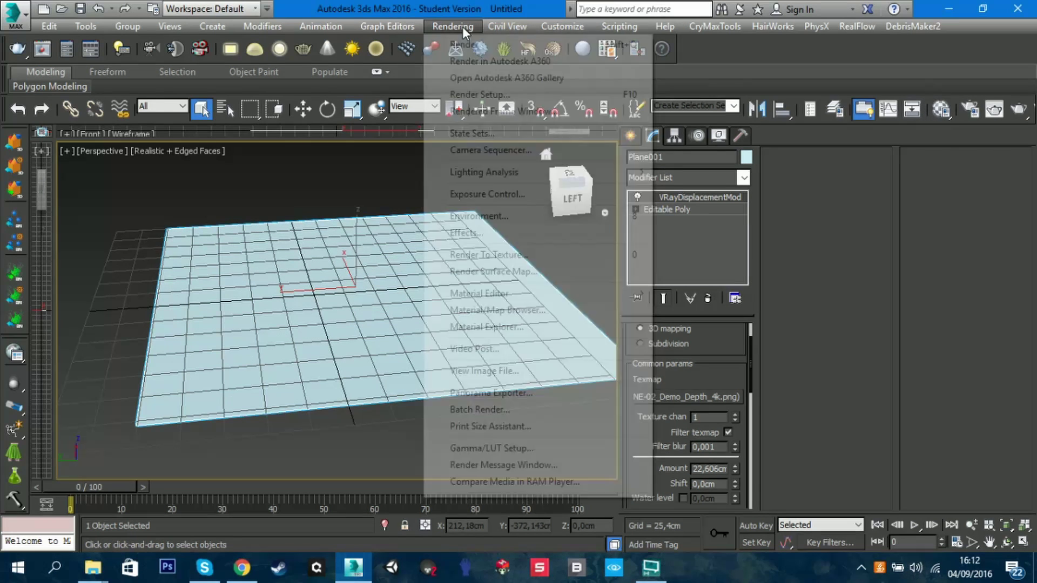
pyautogui.click(496, 51)
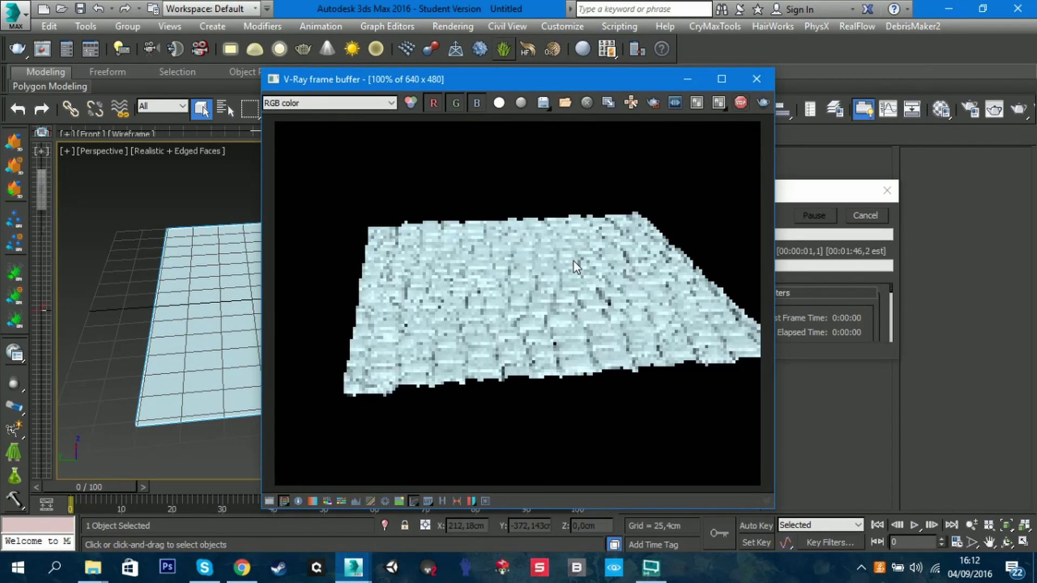
pyautogui.scroll(1, 525, 295)
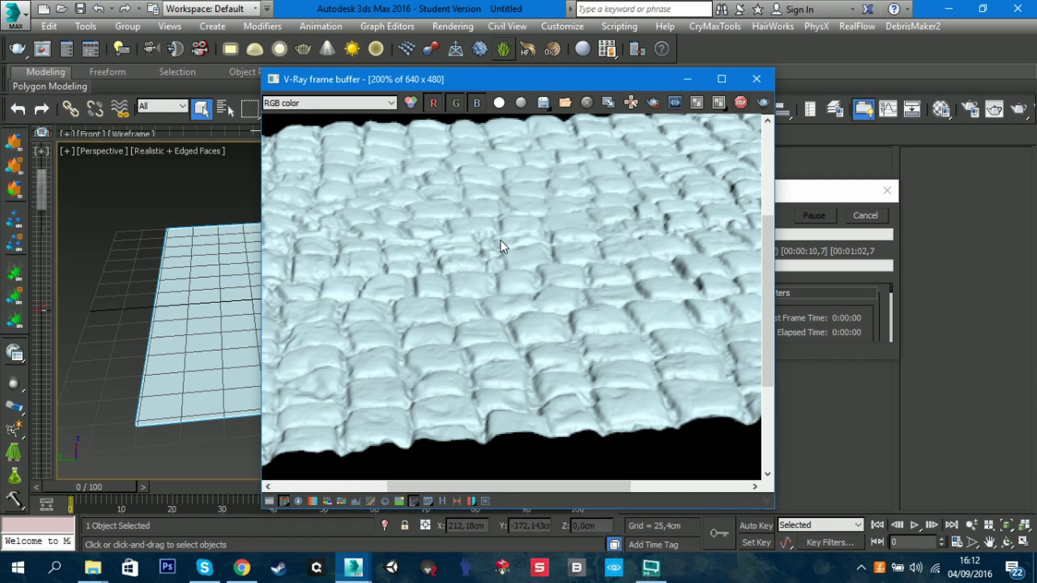
pyautogui.click(747, 101)
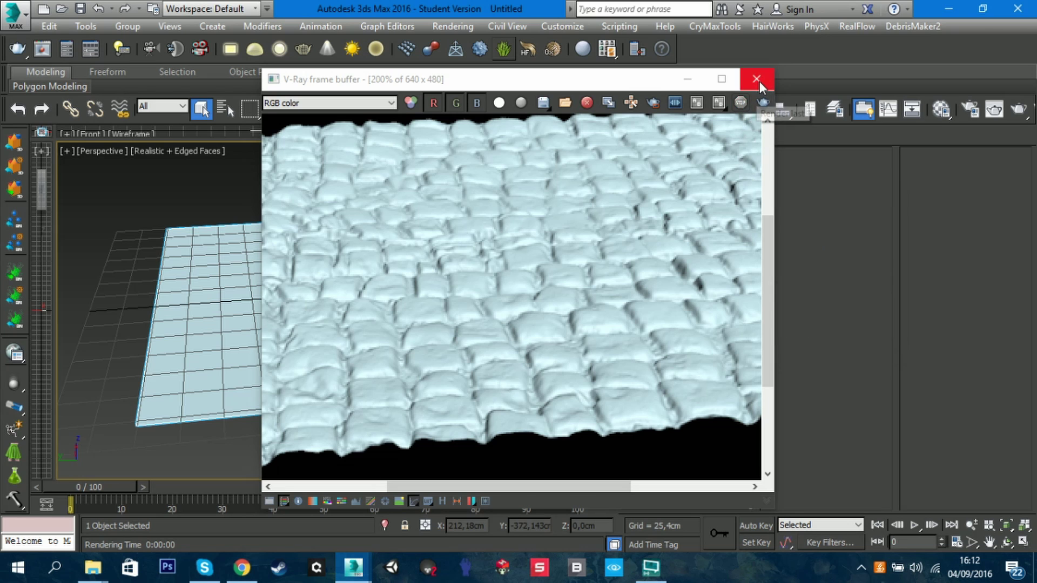
pyautogui.click(757, 79)
# Step: Make Material Editor slot 02 a VRayMtl
pyautogui.keyDown('alt'); pyautogui.moveTo(470, 285); pyautogui.dragTo(414, 328, button='middle'); pyautogui.keyUp('alt')
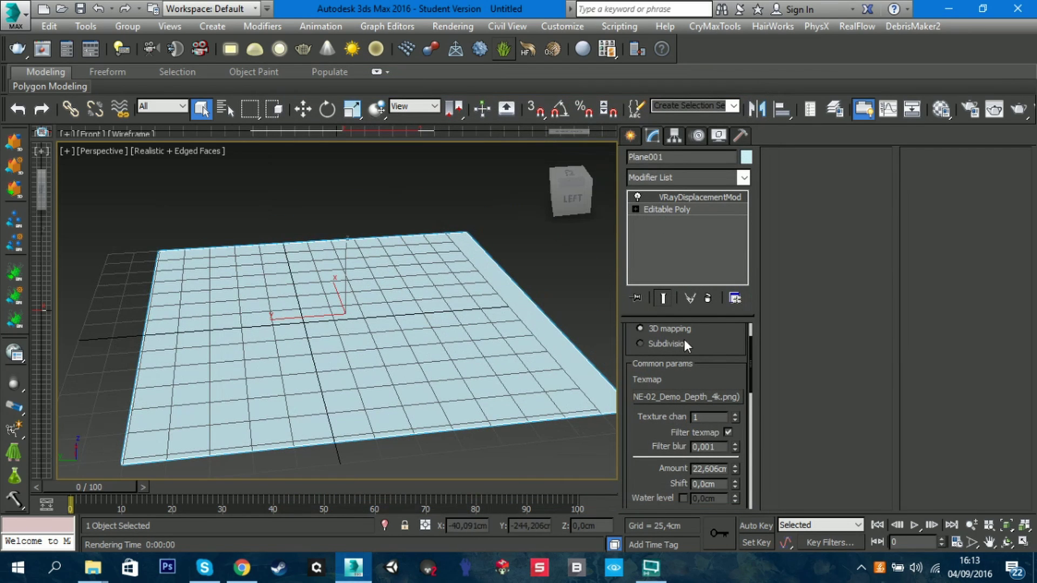
pyautogui.keyDown('alt'); pyautogui.moveTo(389, 245); pyautogui.dragTo(397, 251, button='middle'); pyautogui.keyUp('alt')
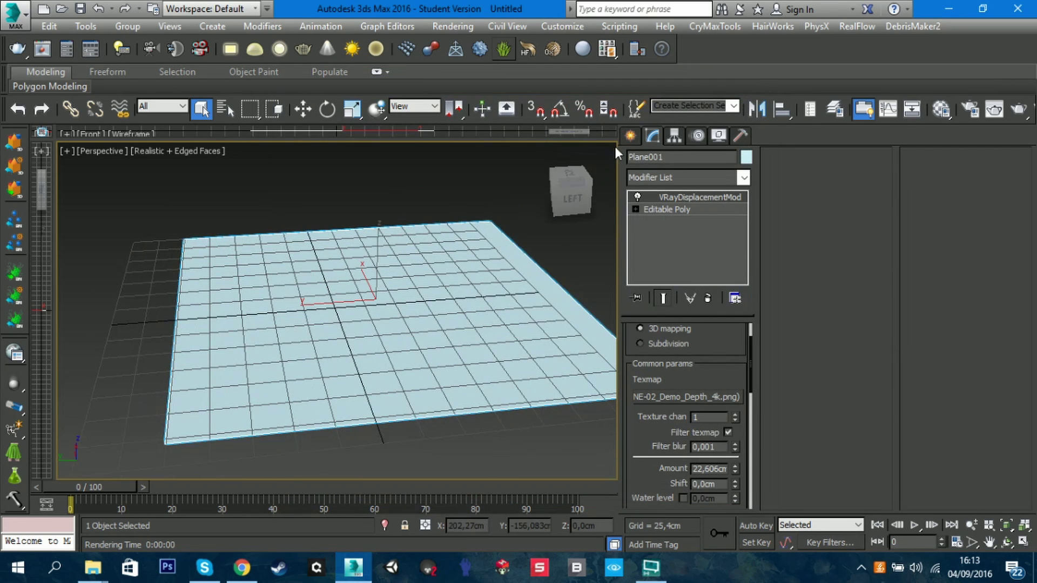
pyautogui.click(941, 109)
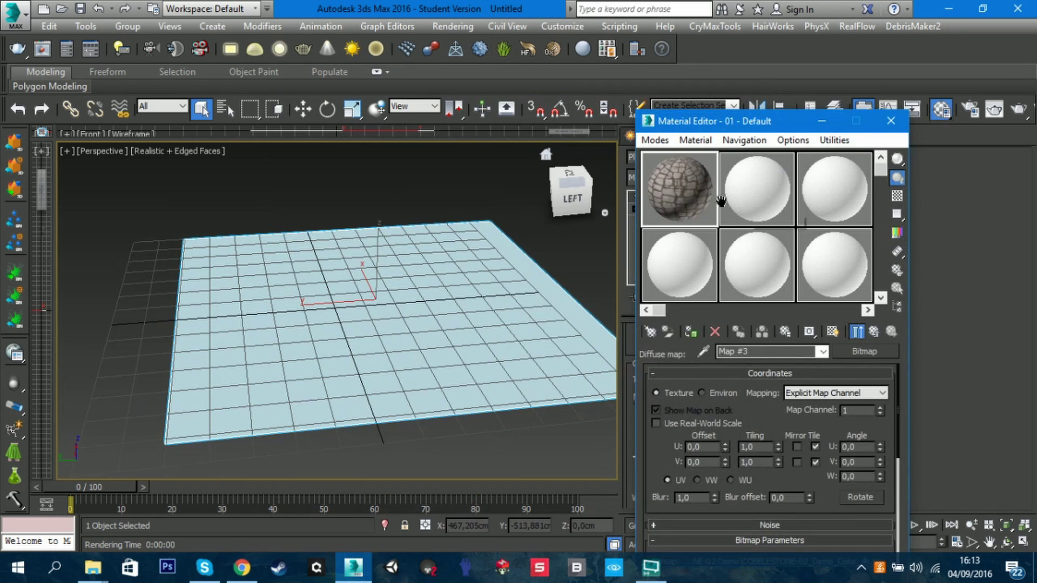
pyautogui.click(755, 179)
pyautogui.click(864, 351)
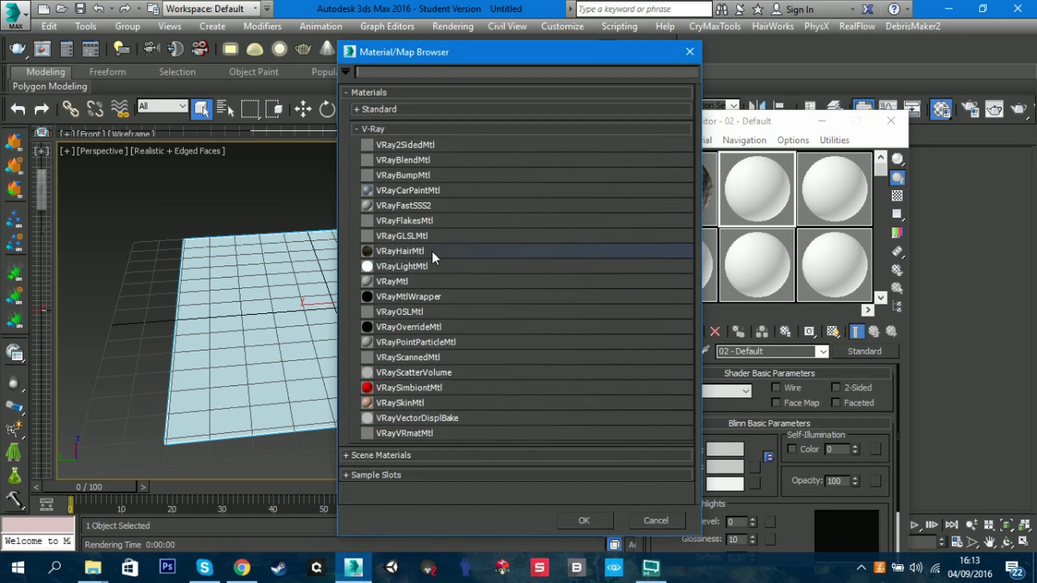
pyautogui.doubleClick(420, 284)
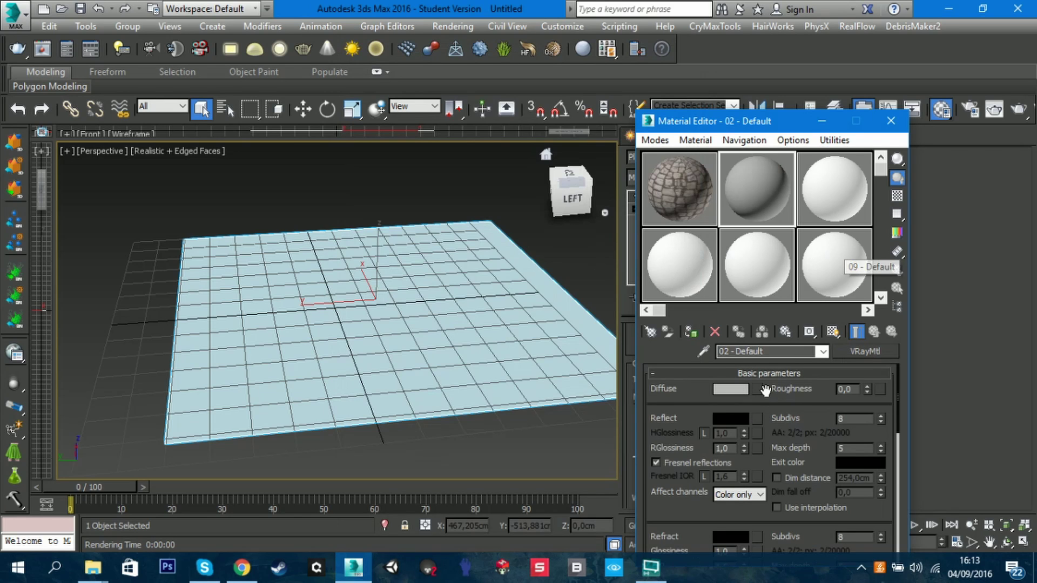
# Step: Map COBBLESTONE-02_Demo_Color_4k.jpg into Diffuse and assign the material to Plane001
pyautogui.click(758, 389)
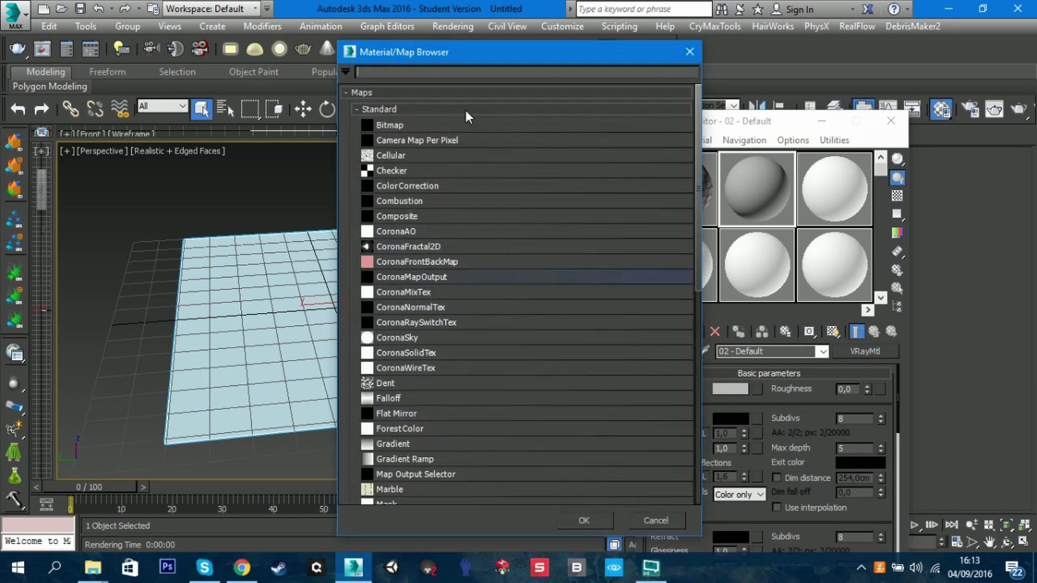
pyautogui.doubleClick(420, 126)
pyautogui.click(301, 121)
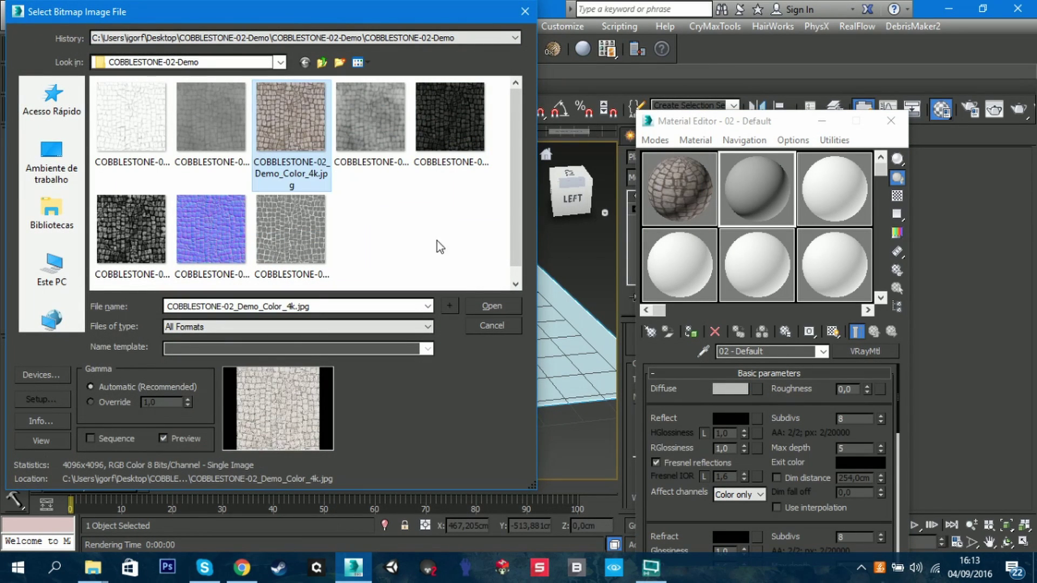
pyautogui.click(489, 305)
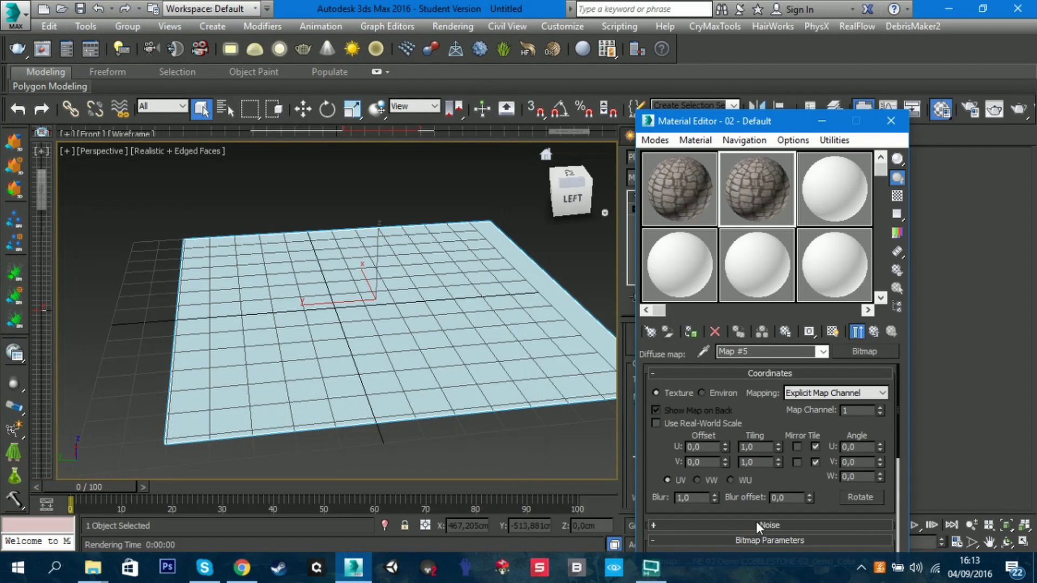
pyautogui.click(873, 331)
pyautogui.scroll(-5, 697, 440)
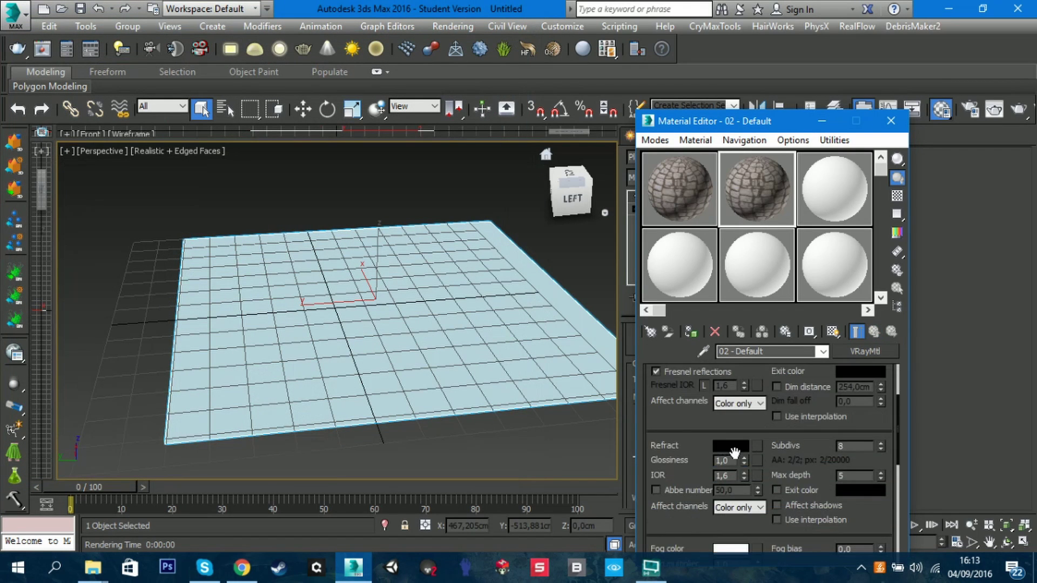
pyautogui.moveTo(660, 314); pyautogui.dragTo(424, 329)
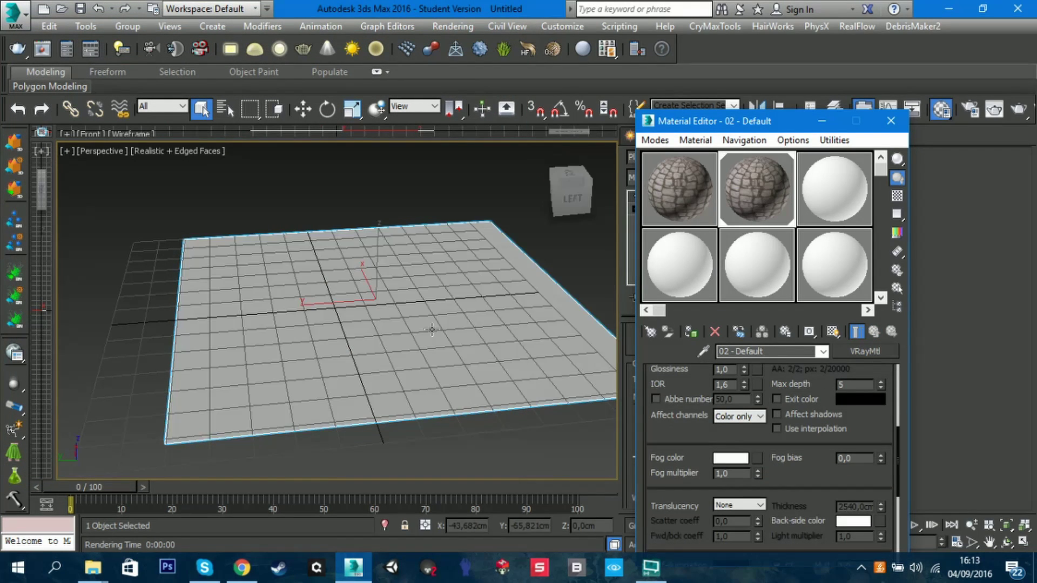
pyautogui.click(891, 121)
pyautogui.moveTo(341, 299); pyautogui.dragTo(354, 276, button='middle')
pyautogui.scroll(4, 354, 276)
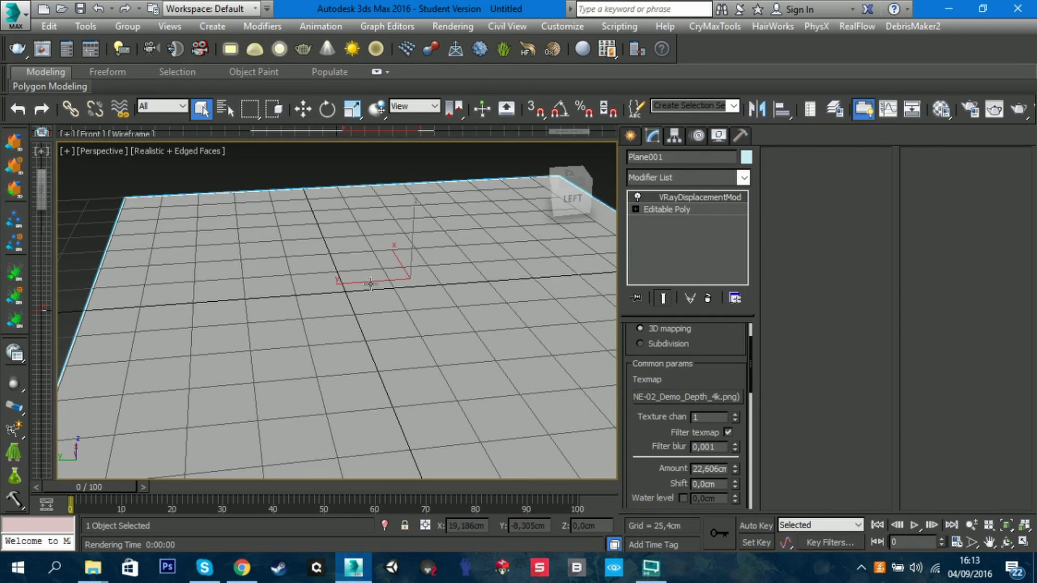
pyautogui.scroll(-3, 382, 180)
pyautogui.scroll(3, 413, 171)
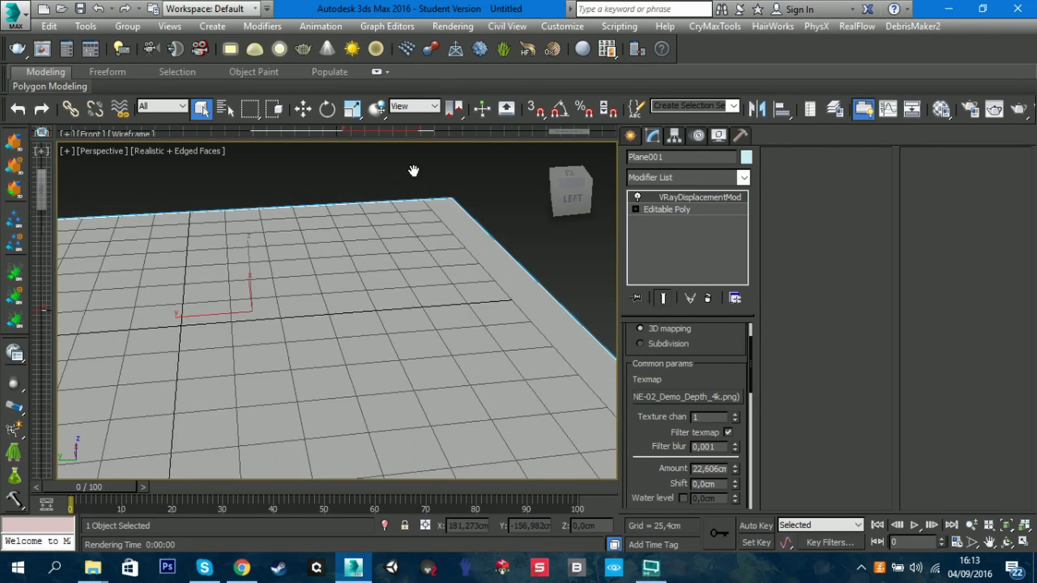
pyautogui.click(450, 31)
pyautogui.click(463, 41)
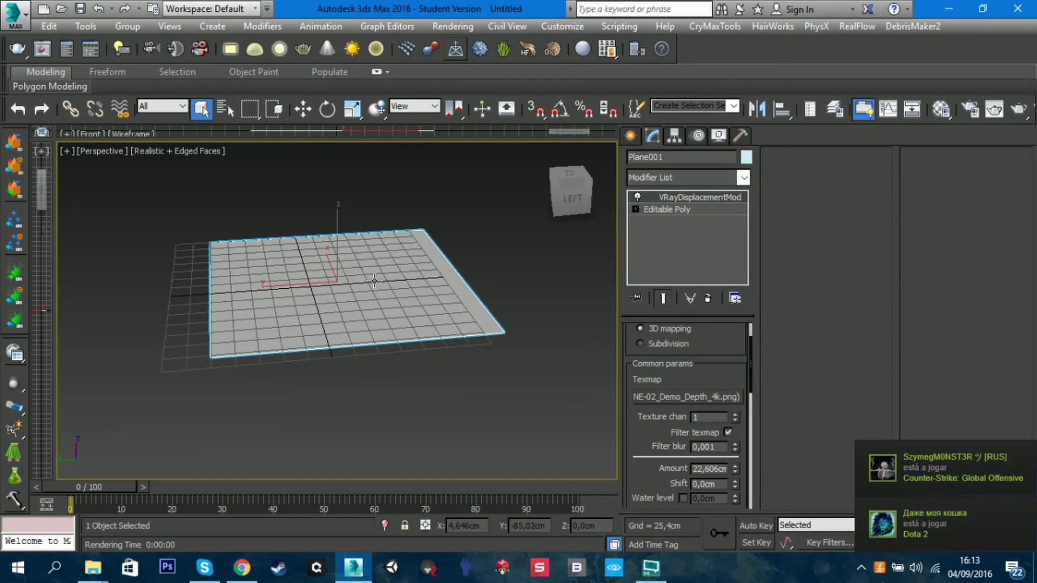
pyautogui.scroll(4, 256, 290)
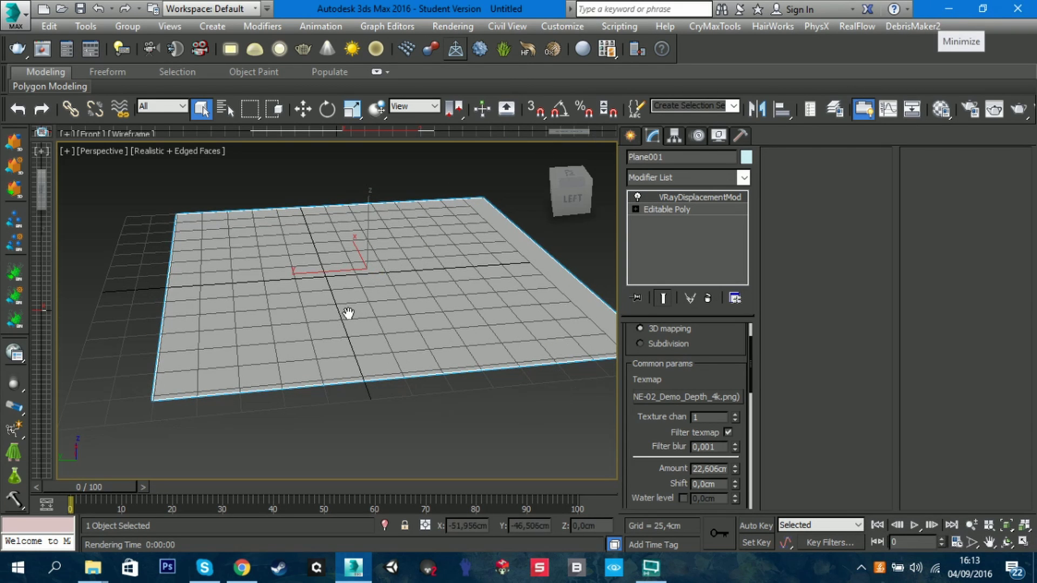
pyautogui.moveTo(382, 308); pyautogui.dragTo(400, 324, button='middle')
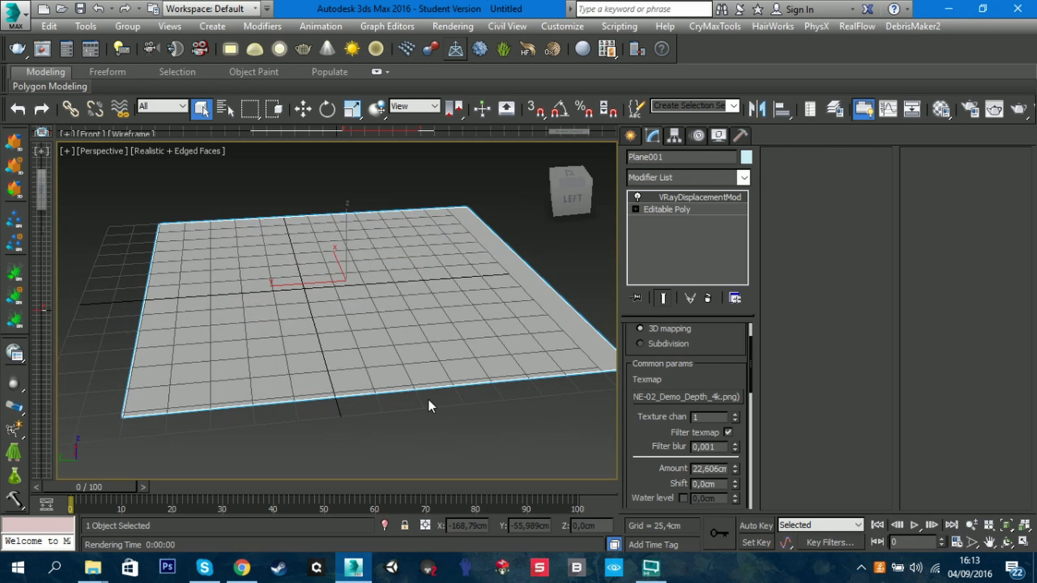